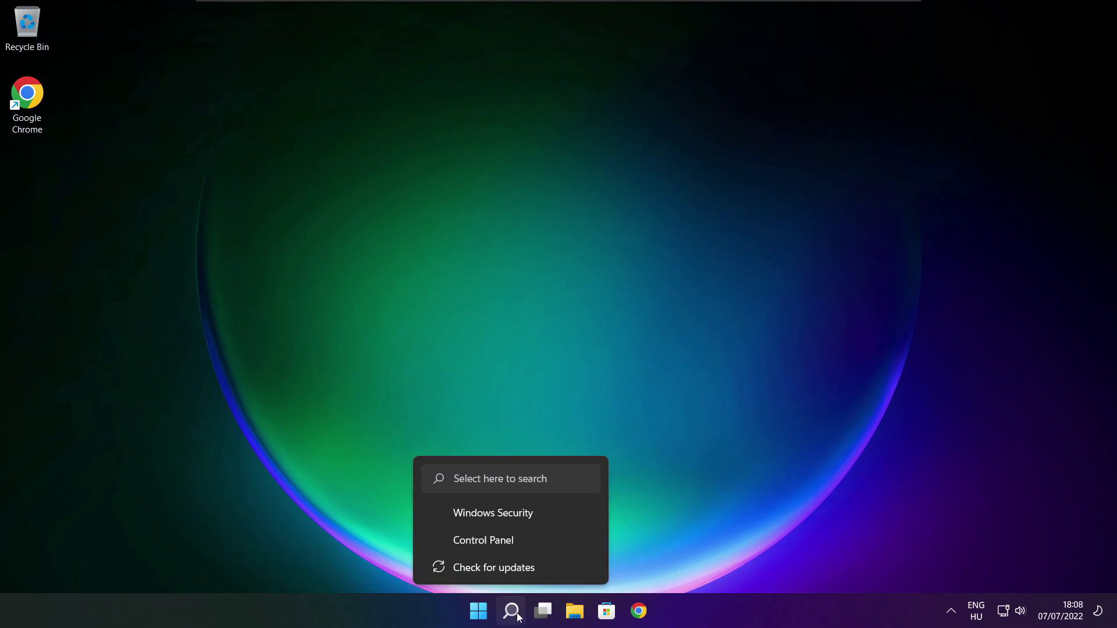
Find and open Device Manager through Windows search, and maximize its window
{"action": "left_click", "coordinate": [512, 614]}
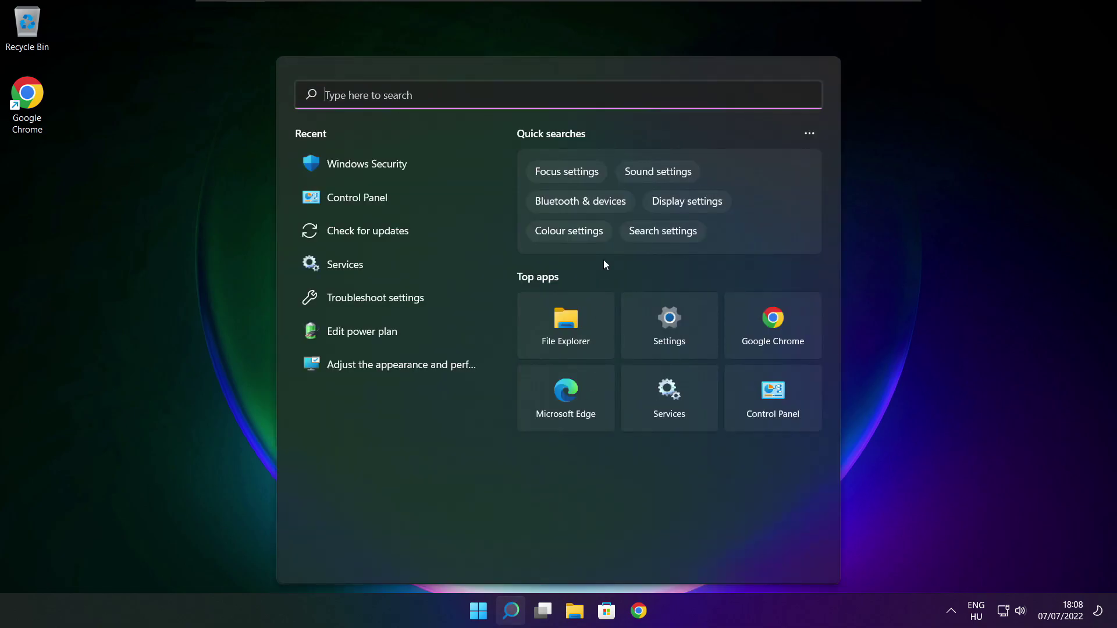
{"action": "type", "text": "device m"}
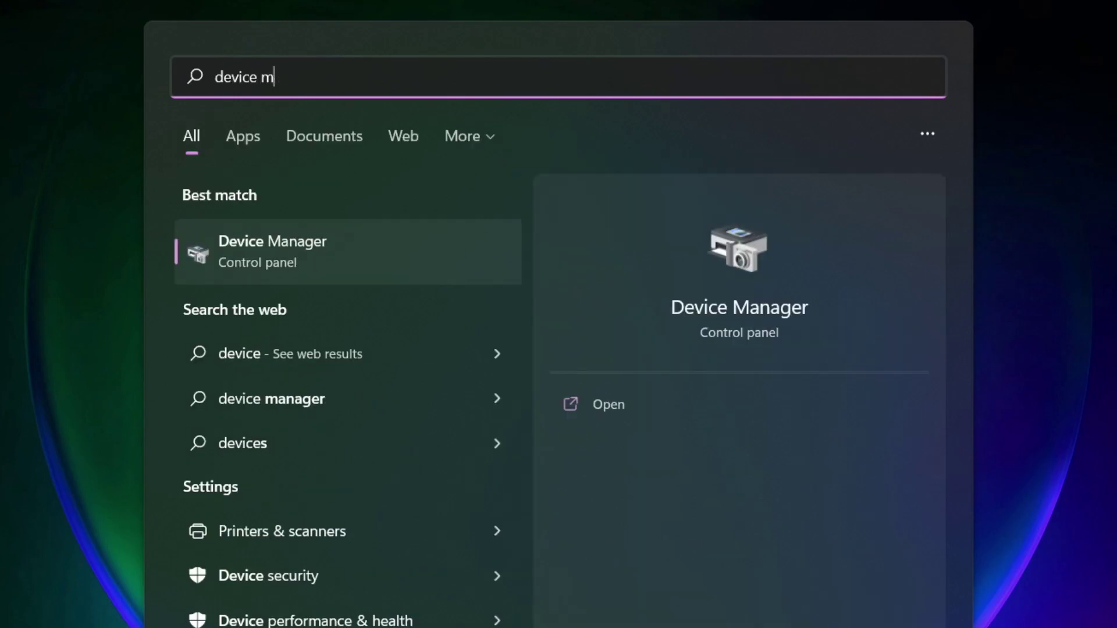
{"action": "type", "text": "anag"}
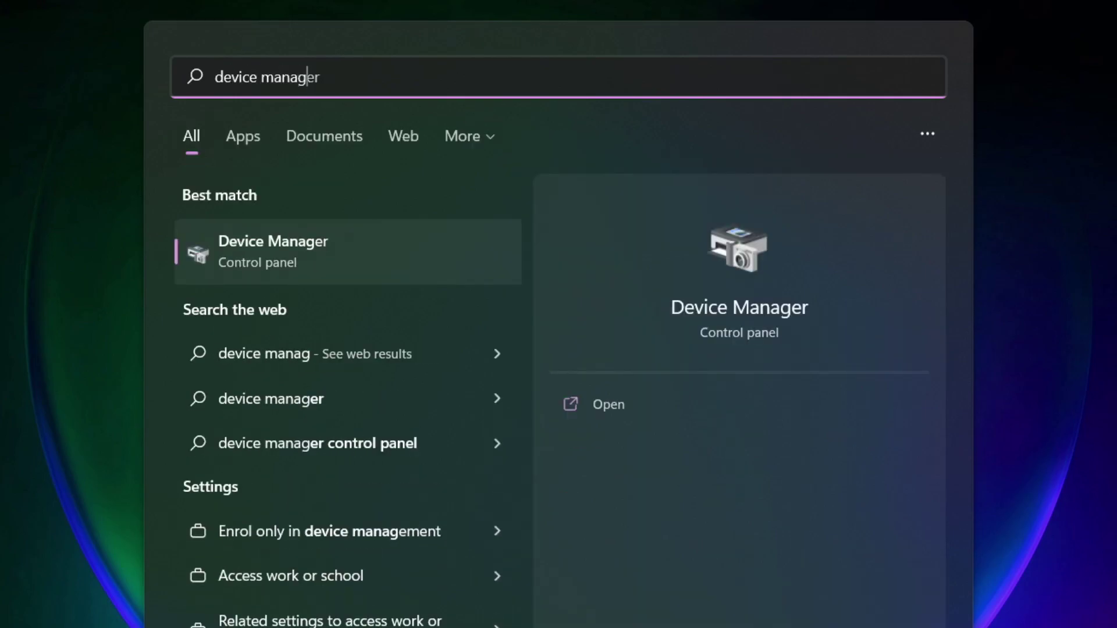
{"action": "type", "text": "er"}
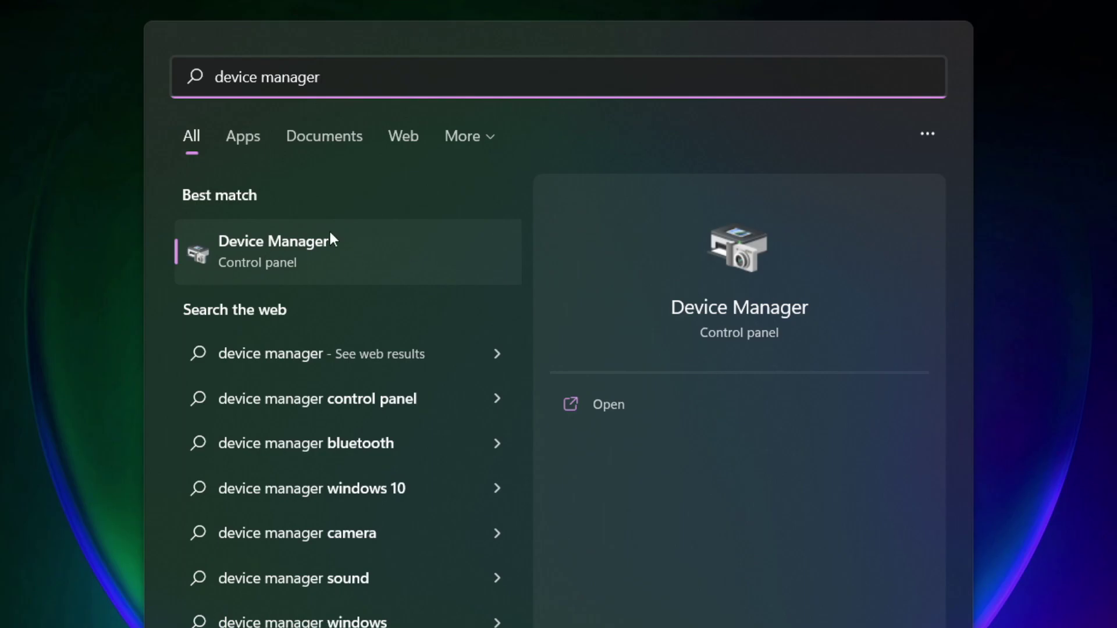
{"action": "left_click", "coordinate": [410, 255]}
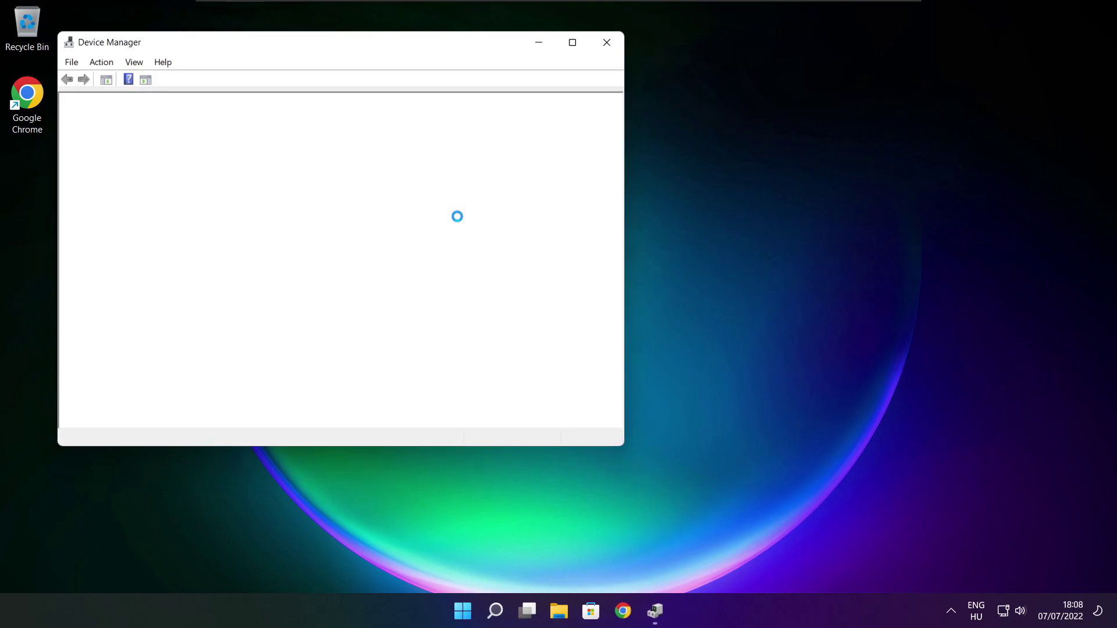
{"action": "left_click", "coordinate": [573, 44]}
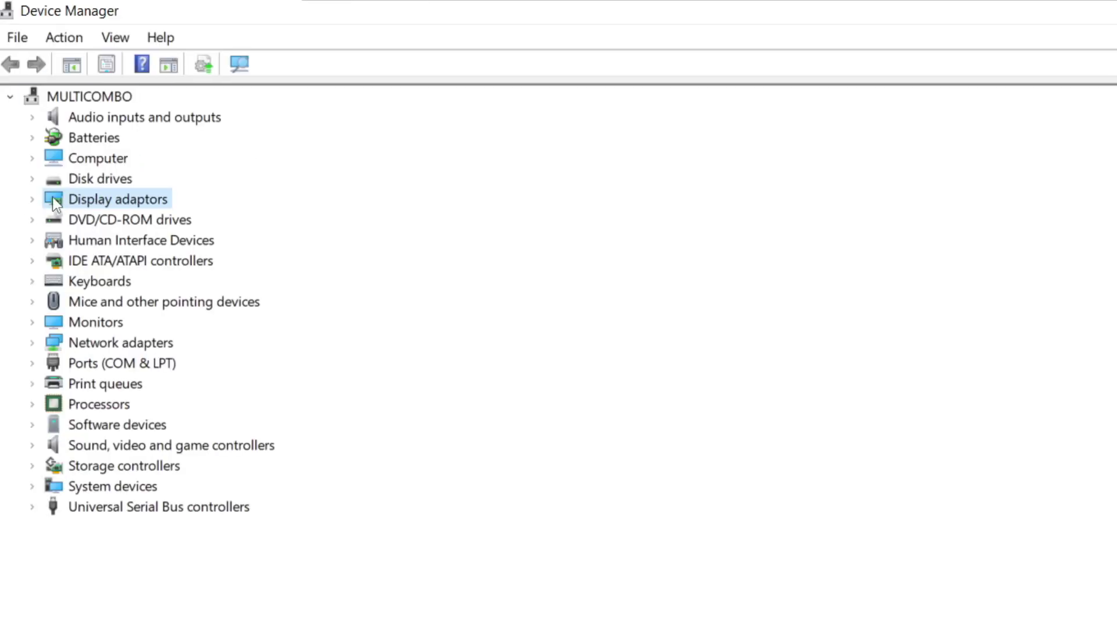
Update the driver of the VMware SVGA 3D display adaptor by searching automatically for drivers, and close the wizard
{"action": "left_click", "coordinate": [32, 200]}
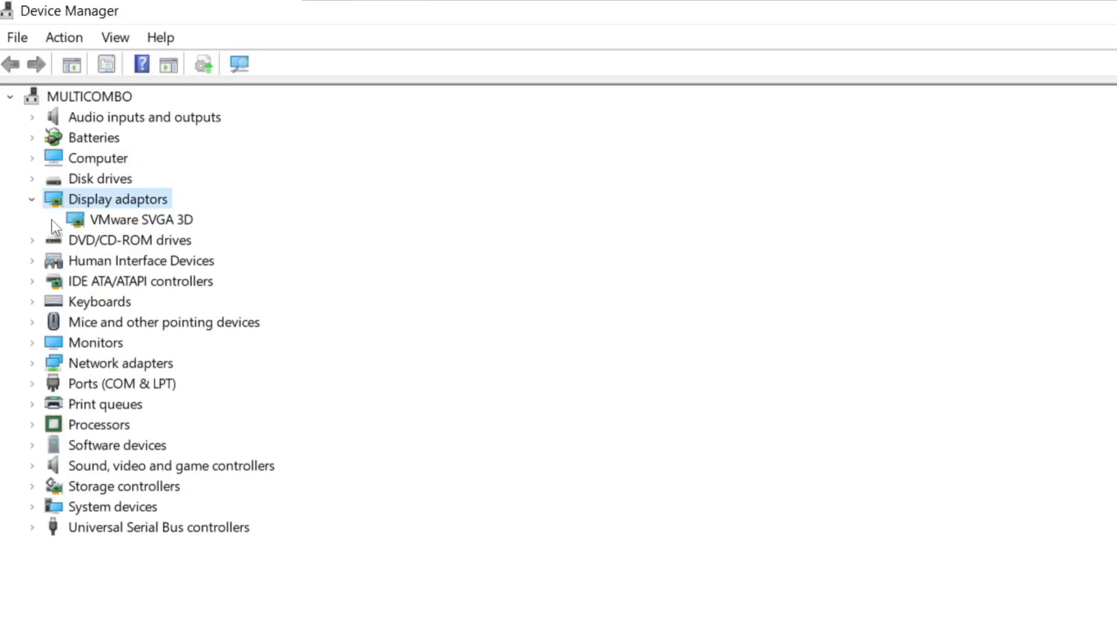
{"action": "left_click", "coordinate": [78, 220]}
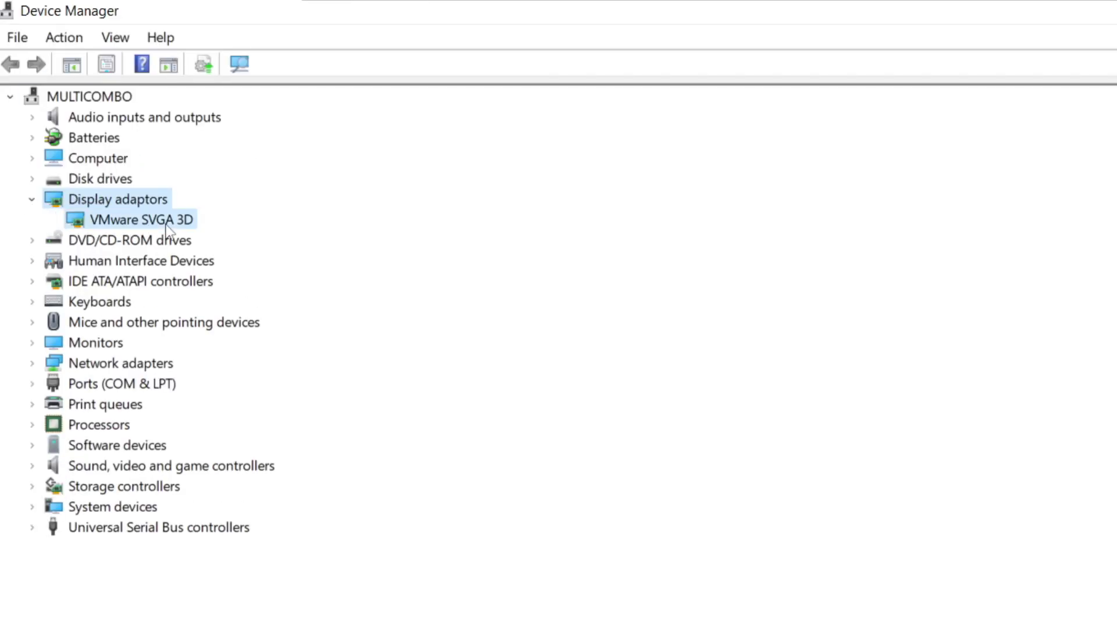
{"action": "right_click", "coordinate": [122, 223]}
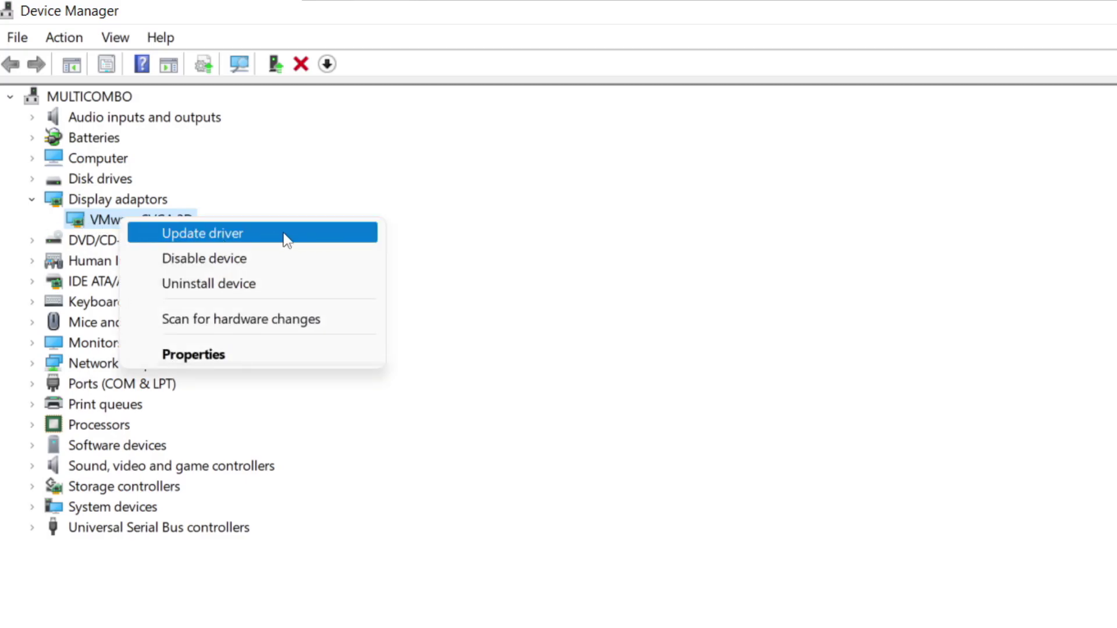
{"action": "left_click", "coordinate": [247, 234]}
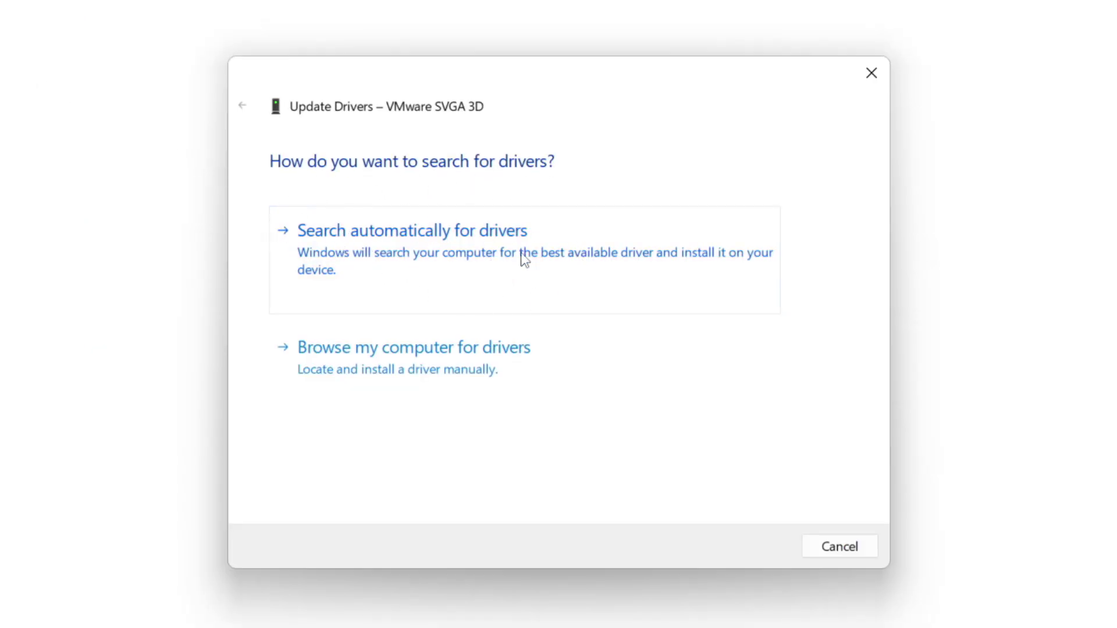
{"action": "left_click", "coordinate": [489, 257]}
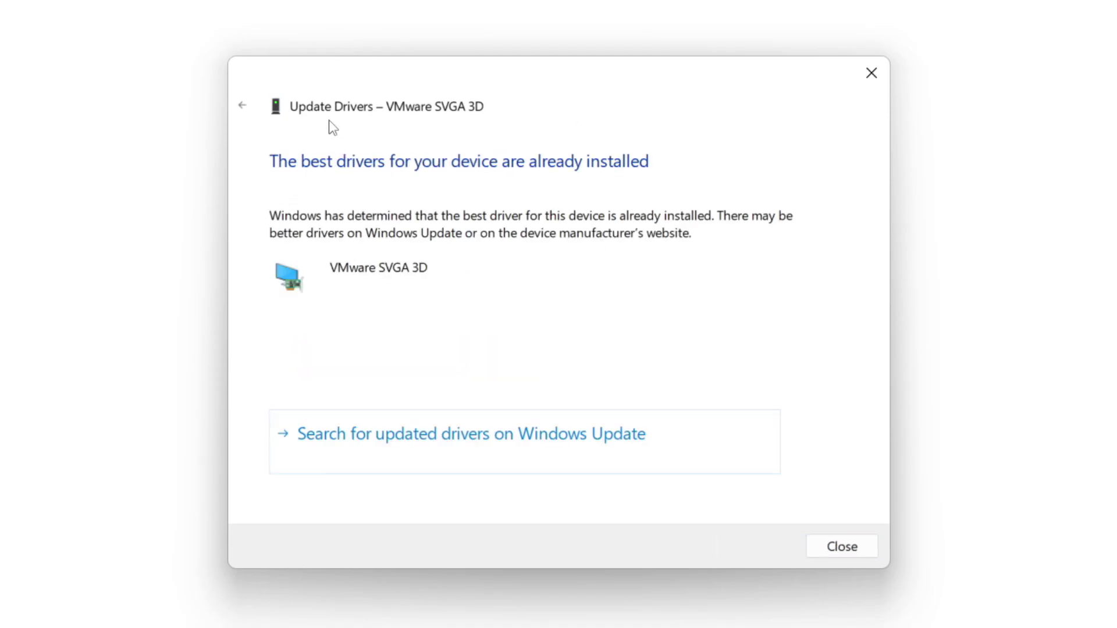
{"action": "left_click", "coordinate": [838, 547]}
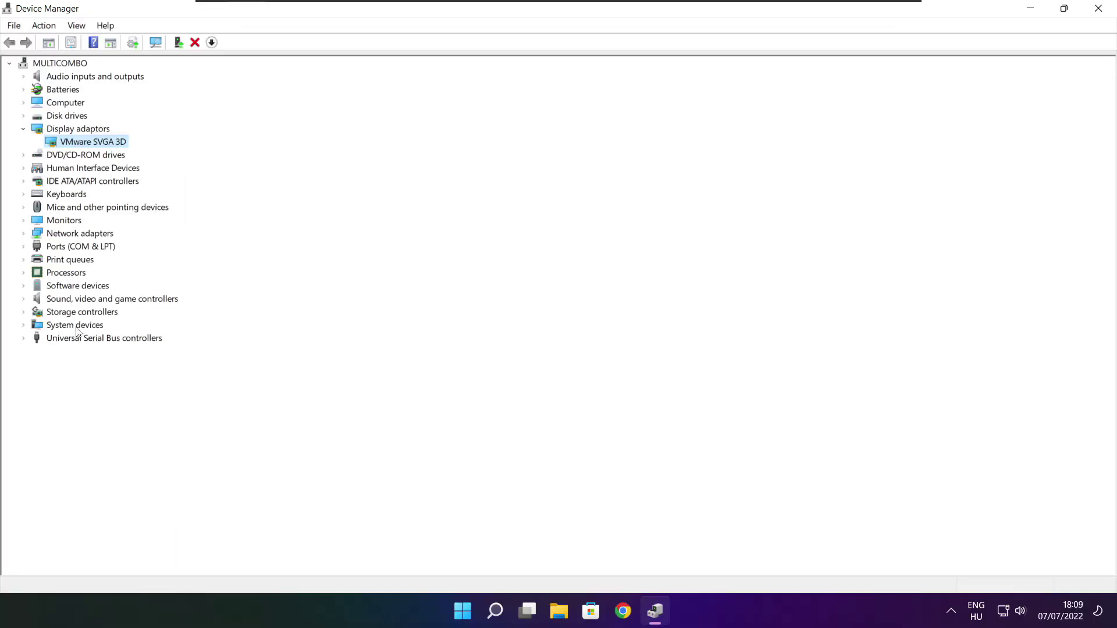
Update the High Definition Audio Device driver by searching automatically for drivers, and close the wizard and Device Manager
{"action": "left_click", "coordinate": [75, 370]}
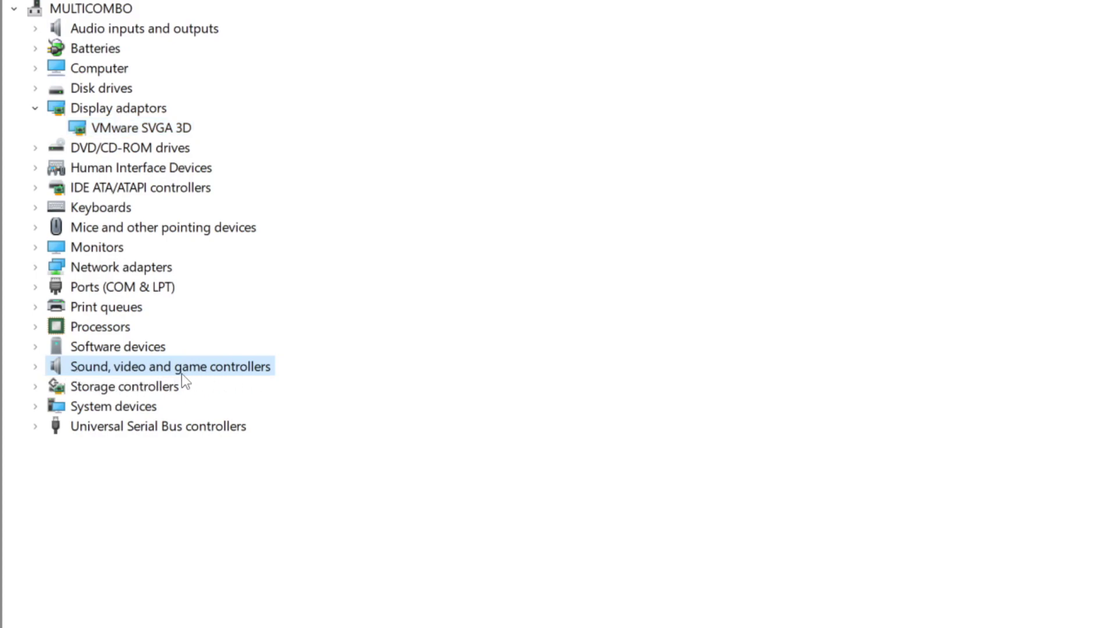
{"action": "left_click", "coordinate": [35, 367]}
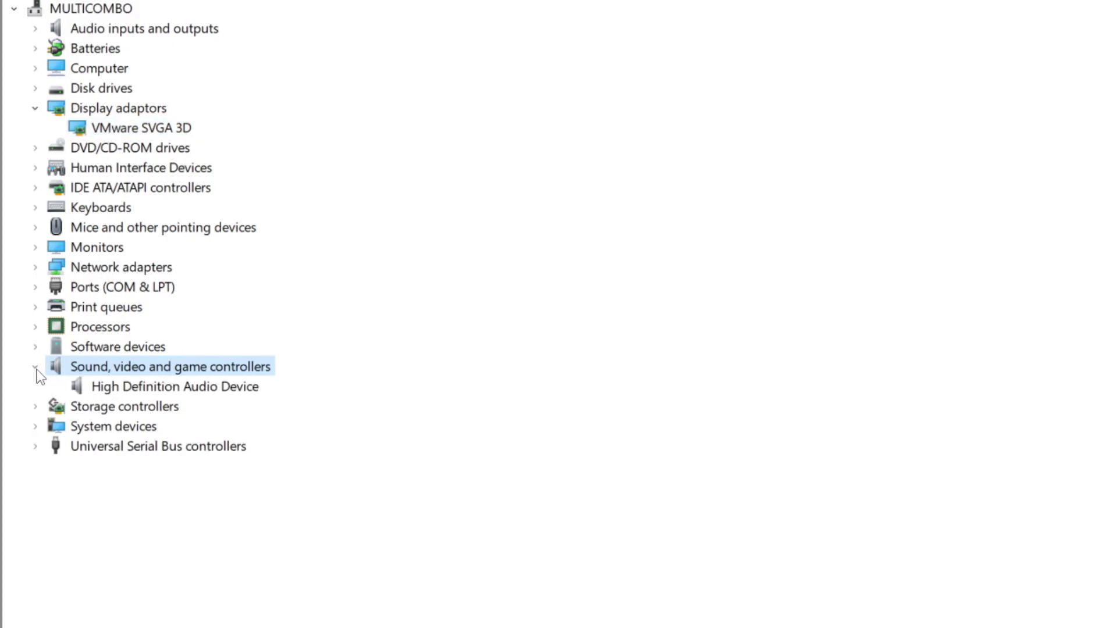
{"action": "left_click", "coordinate": [131, 386]}
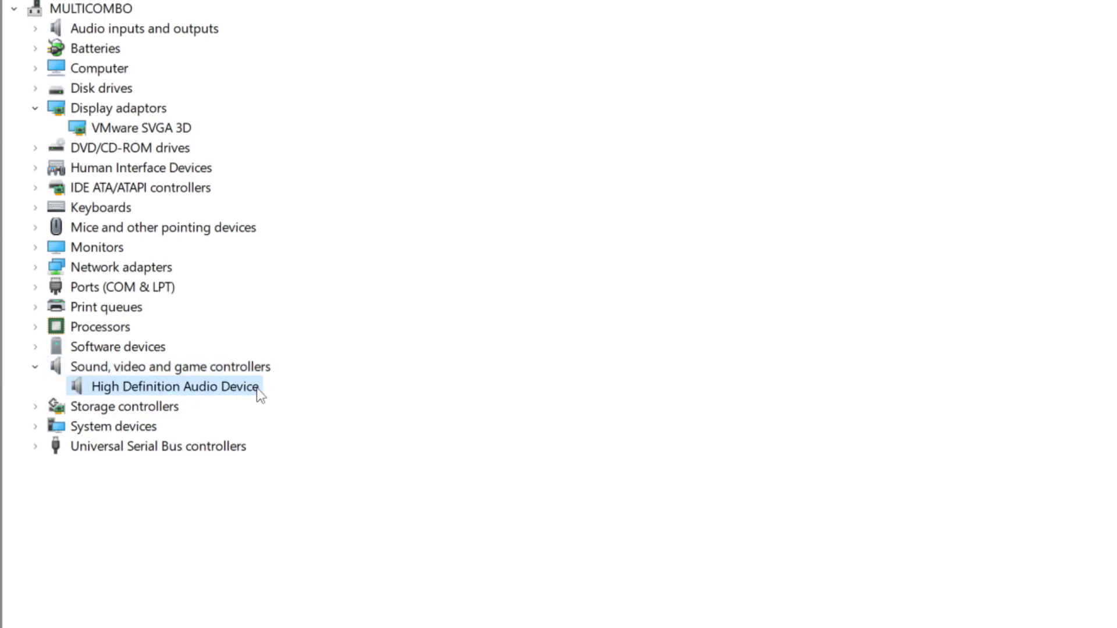
{"action": "right_click", "coordinate": [166, 393]}
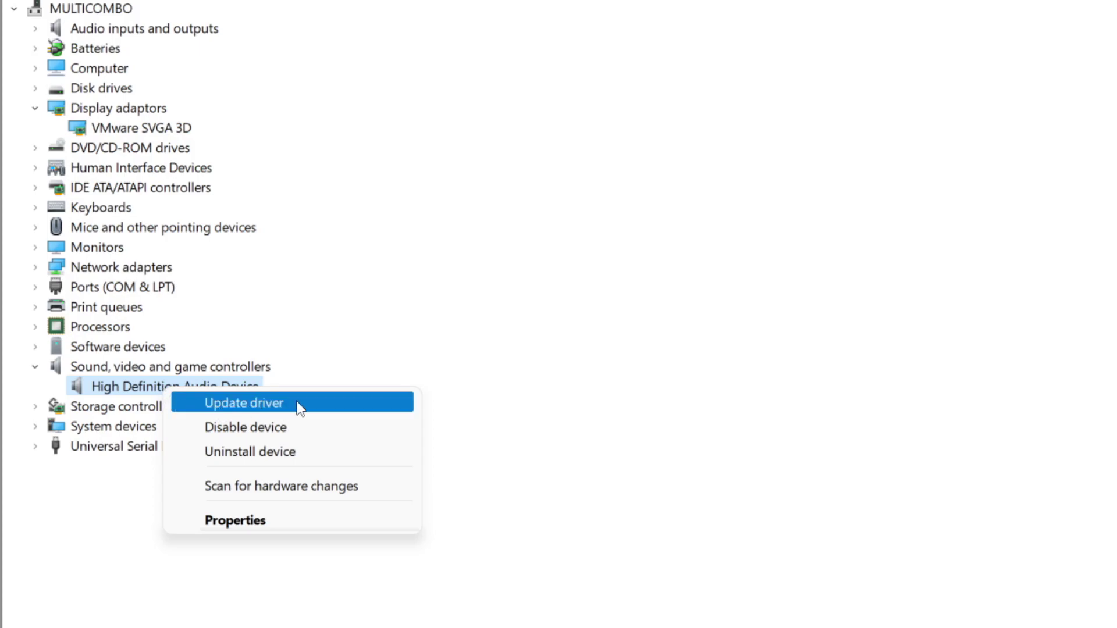
{"action": "left_click", "coordinate": [331, 410]}
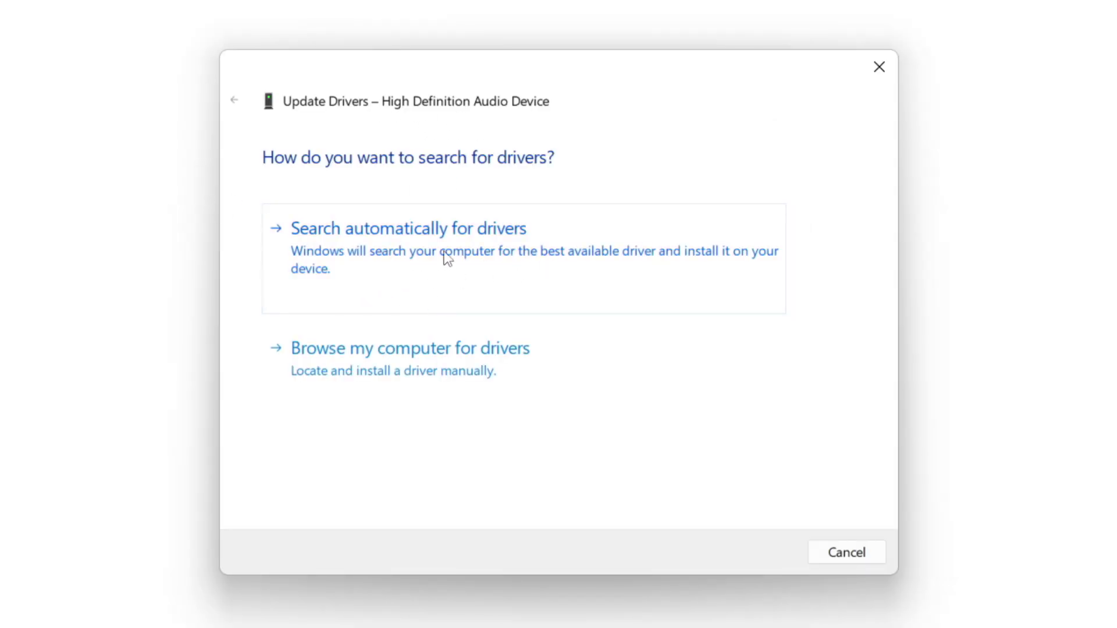
{"action": "left_click", "coordinate": [448, 257]}
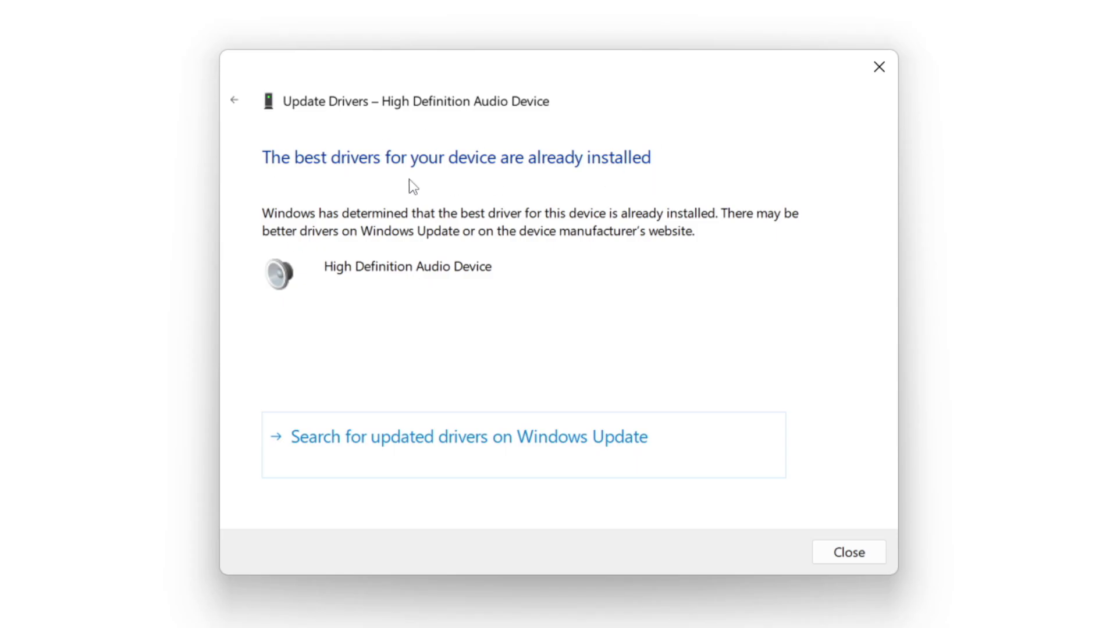
{"action": "left_click", "coordinate": [850, 552]}
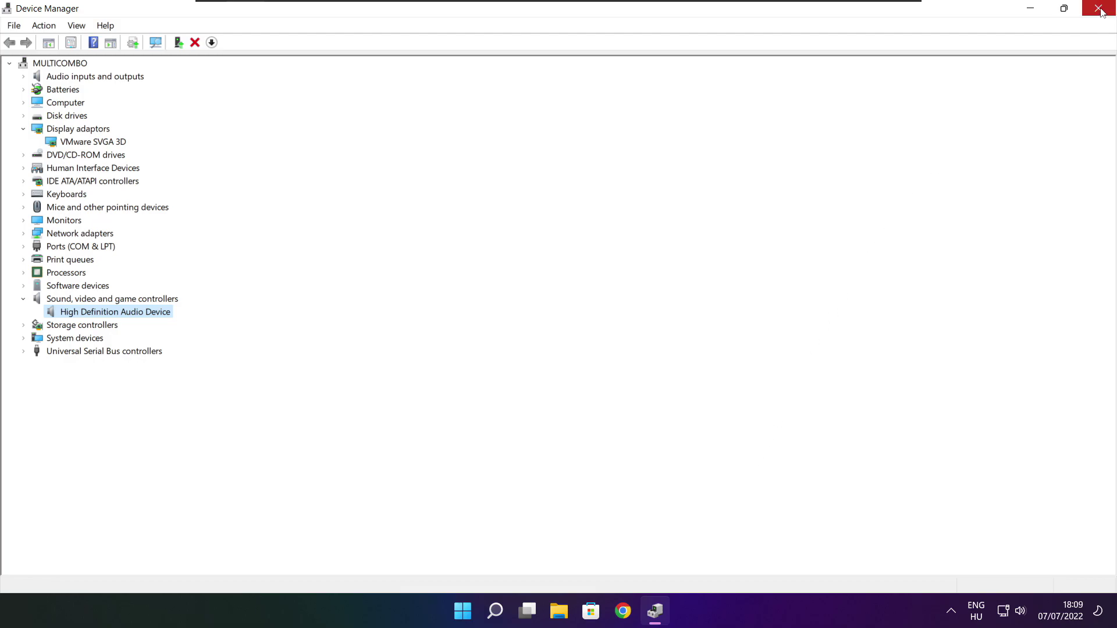
{"action": "left_click", "coordinate": [1099, 8]}
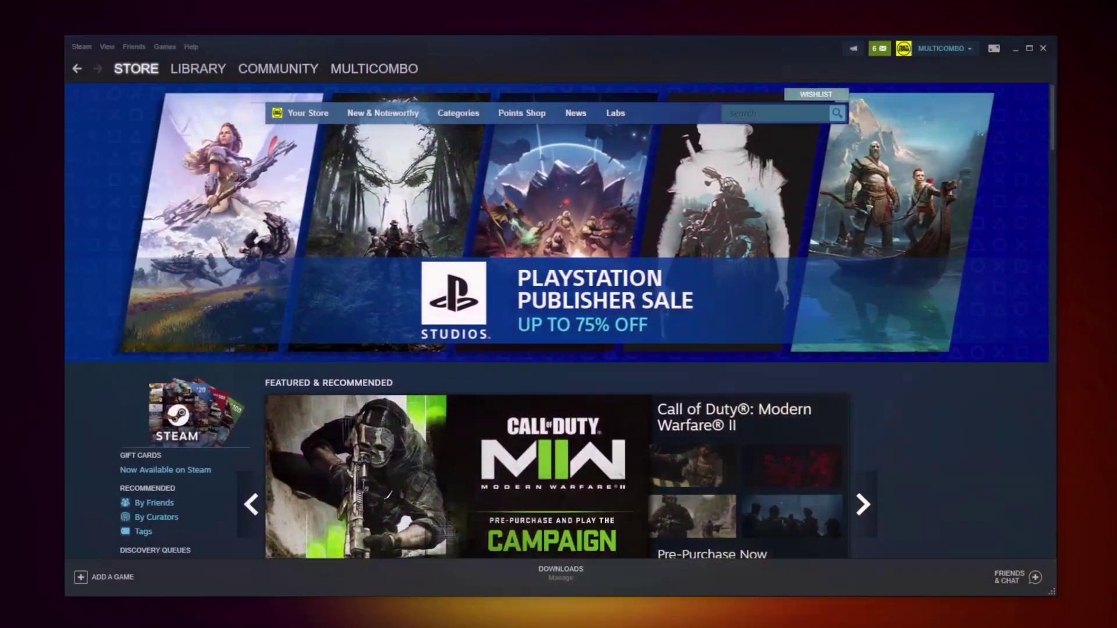
Switch to the Steam library and verify the integrity of the favorite game's local files from its properties
{"action": "mouse_move", "coordinate": [196, 71]}
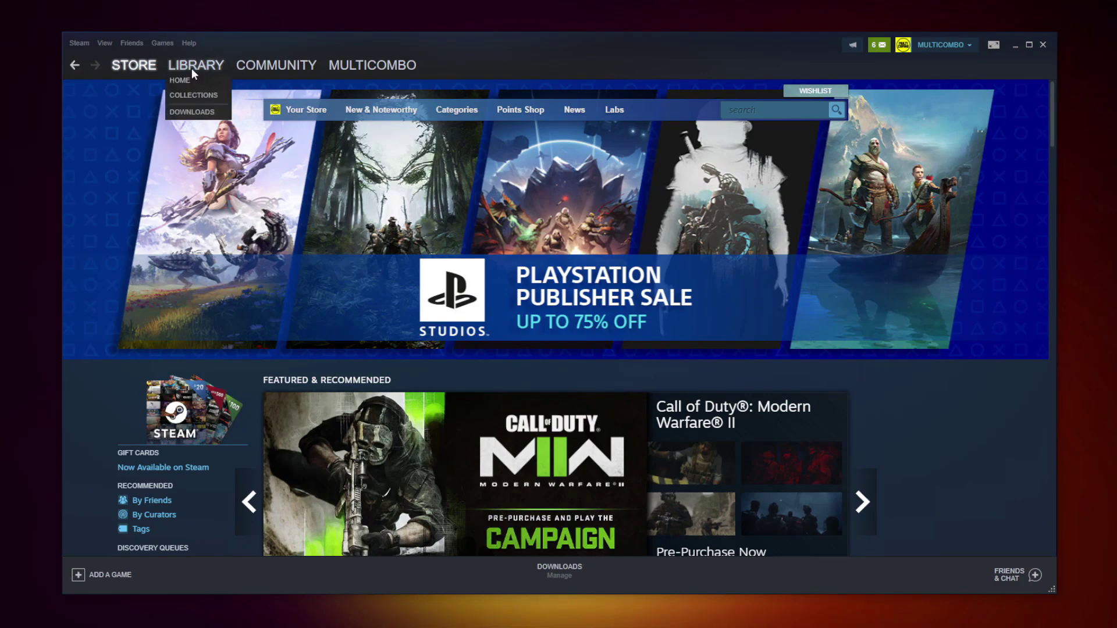
{"action": "left_click", "coordinate": [193, 67]}
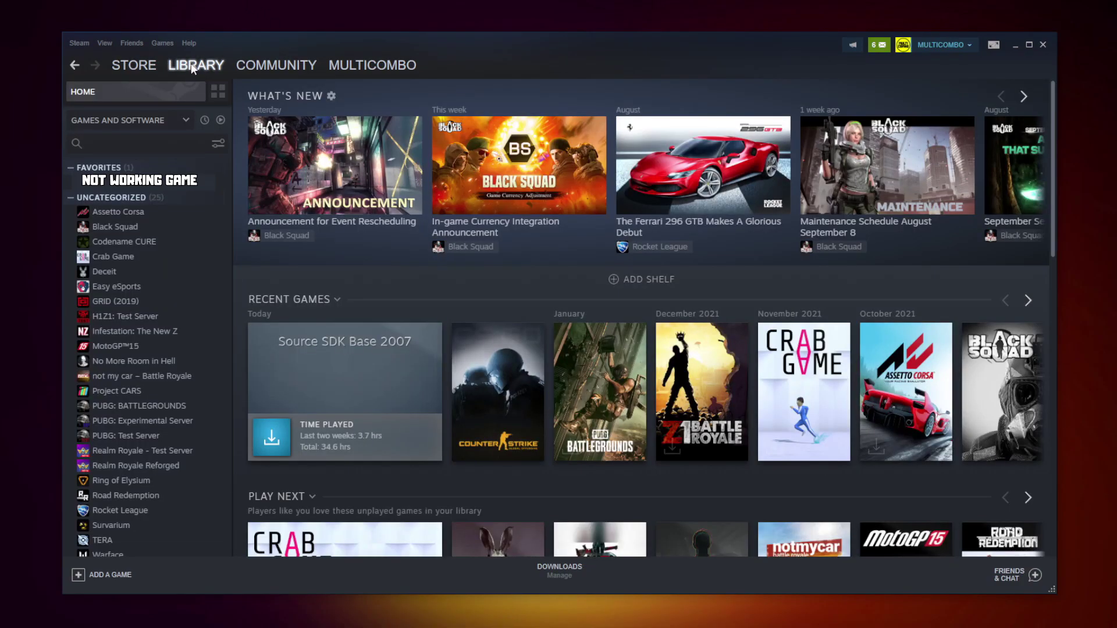
{"action": "right_click", "coordinate": [220, 189]}
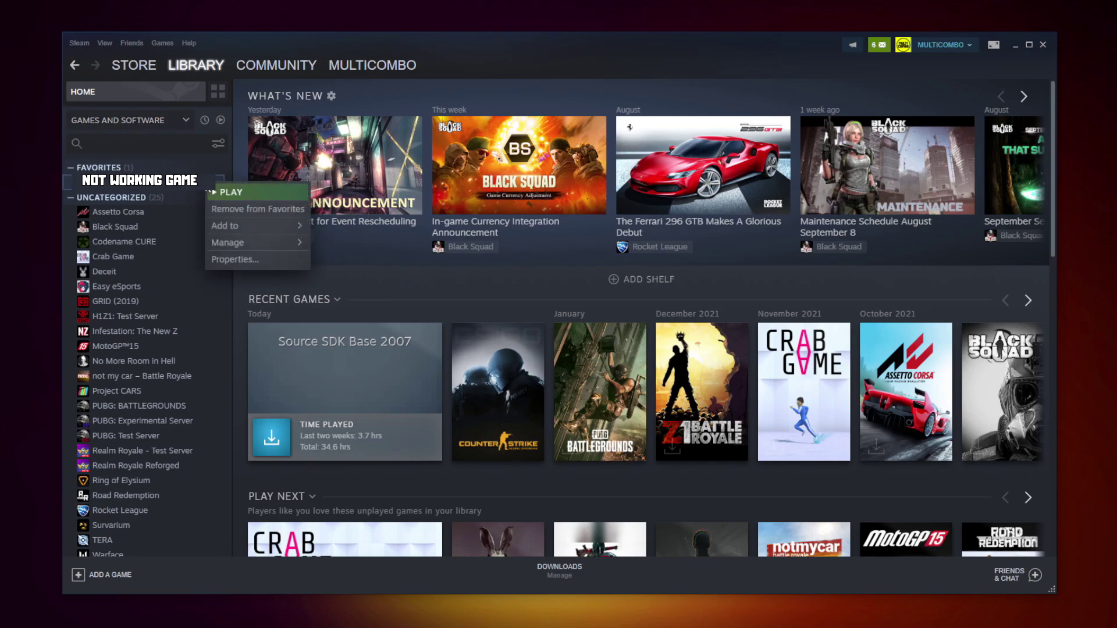
{"action": "left_click", "coordinate": [249, 259]}
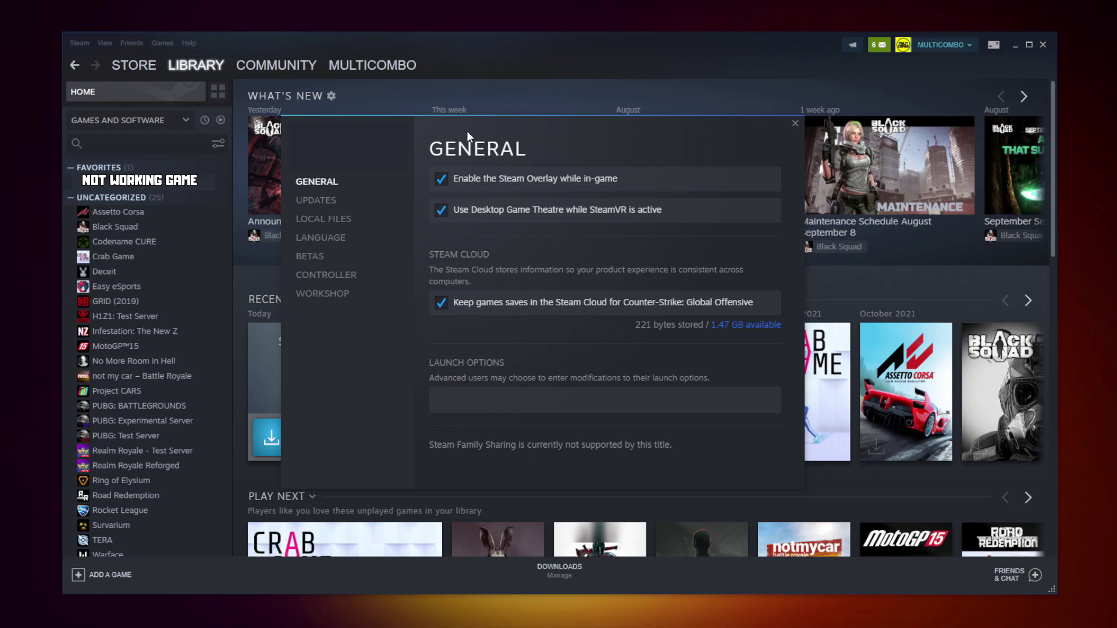
{"action": "left_click", "coordinate": [329, 222]}
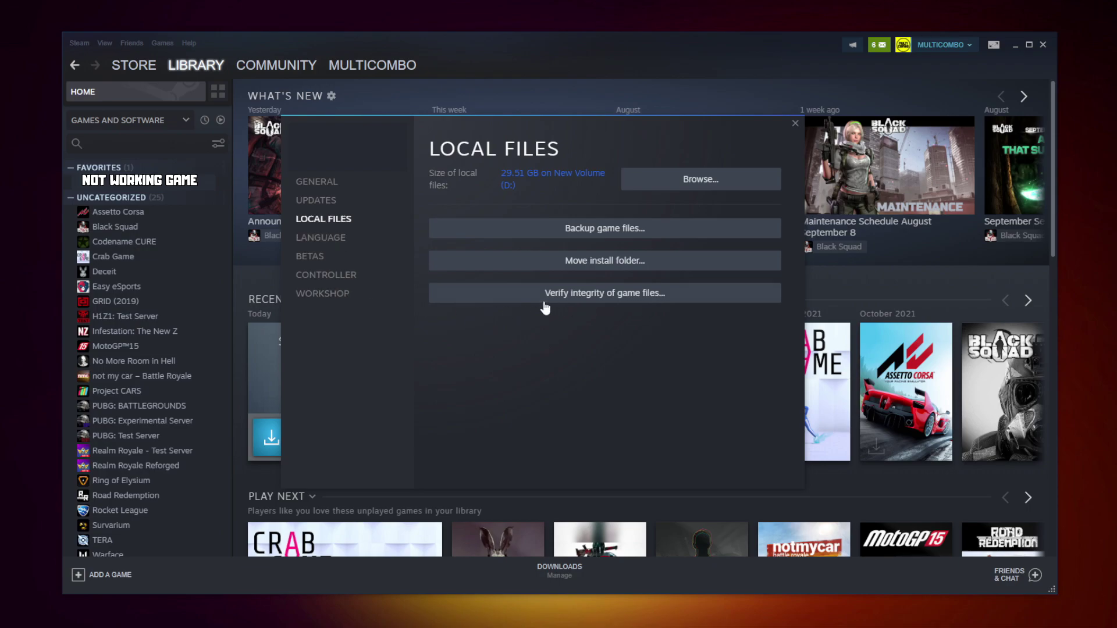
{"action": "left_click", "coordinate": [609, 298]}
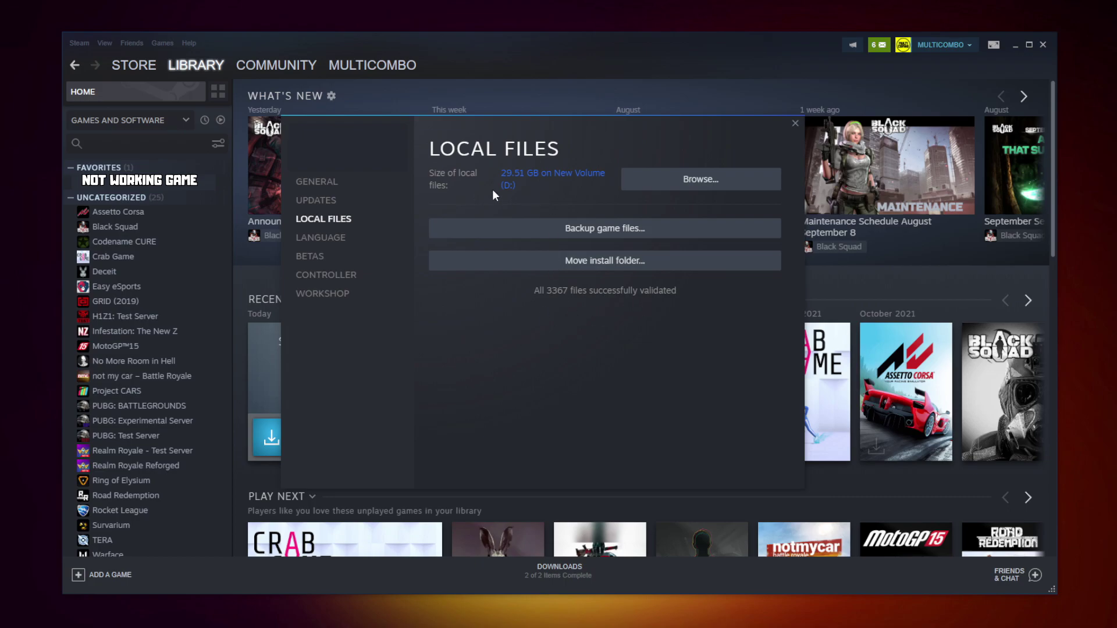
Browse to the game's install folder and open the compatibility settings in the game application's properties
{"action": "left_click", "coordinate": [706, 187]}
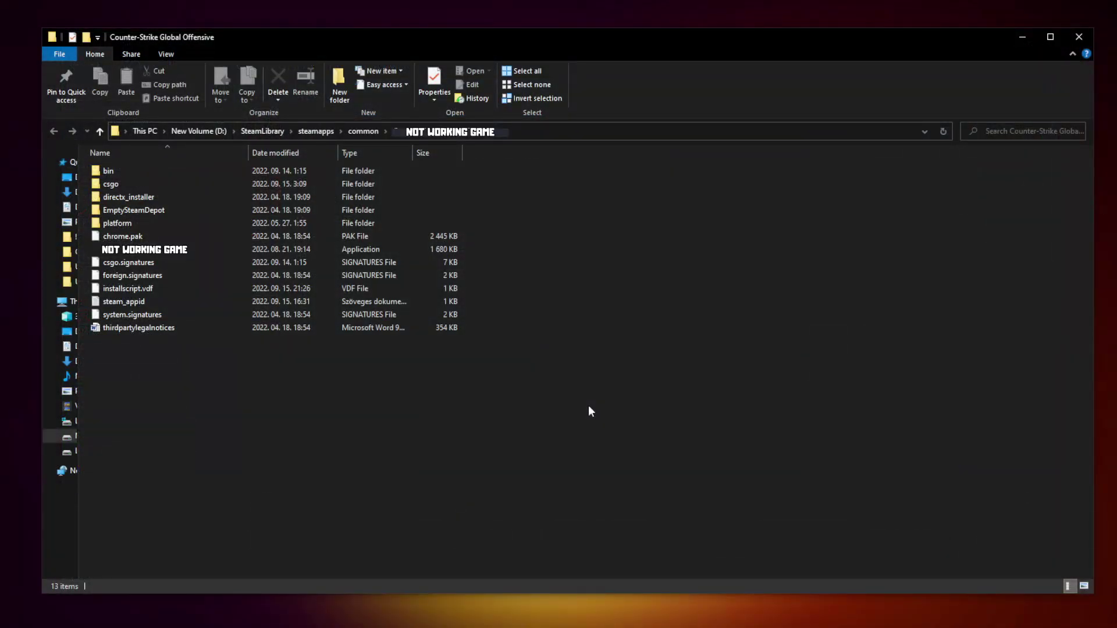
{"action": "left_click", "coordinate": [258, 254]}
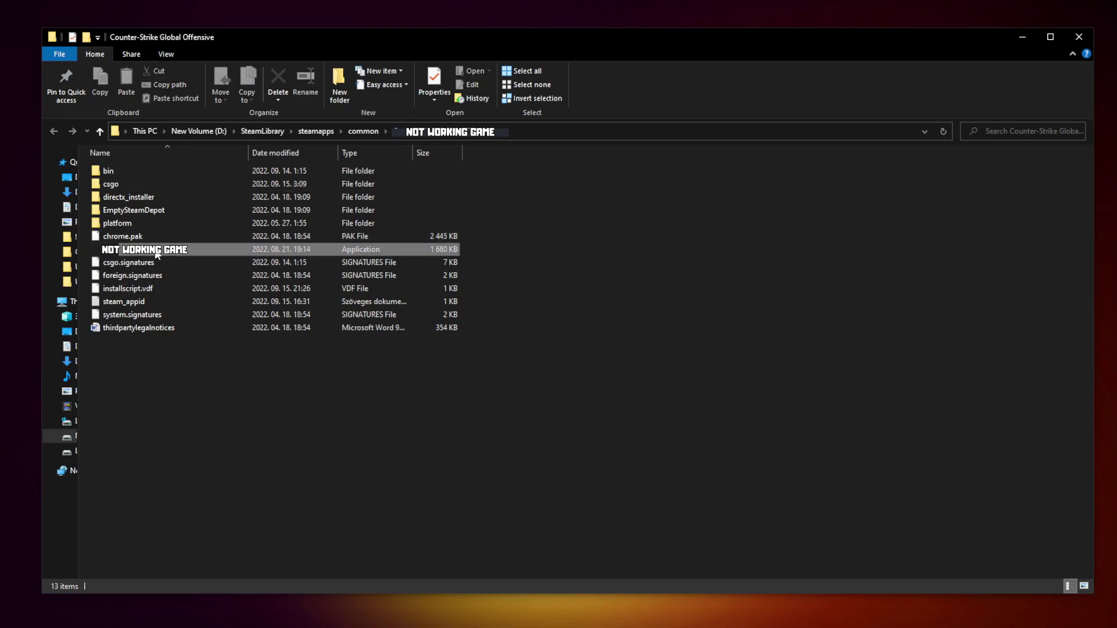
{"action": "right_click", "coordinate": [223, 248]}
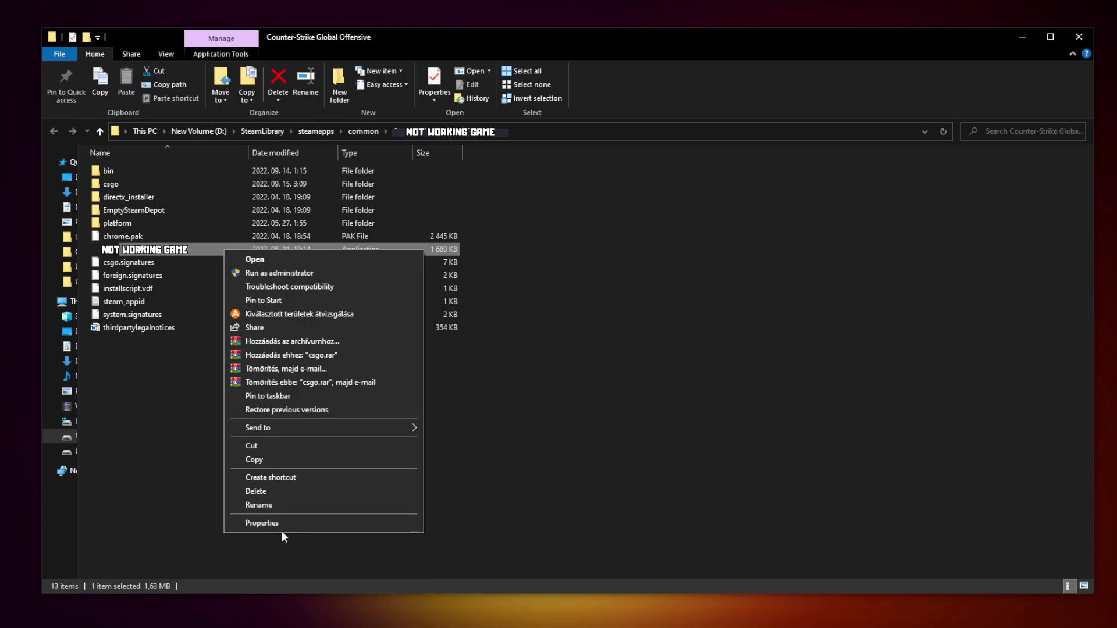
{"action": "left_click", "coordinate": [324, 523]}
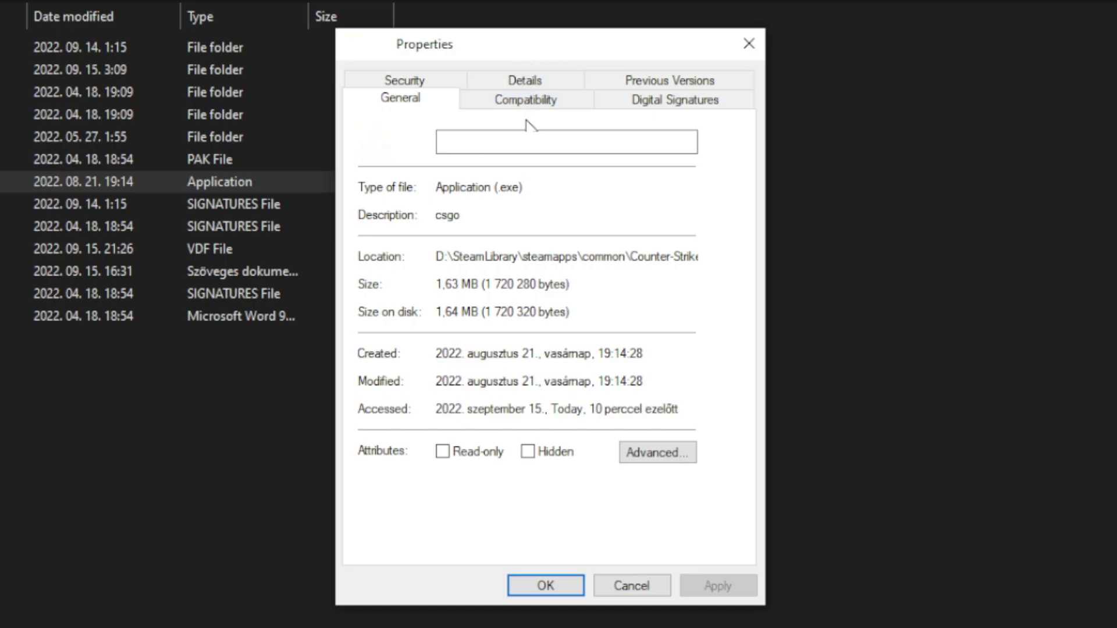
{"action": "left_click", "coordinate": [536, 104]}
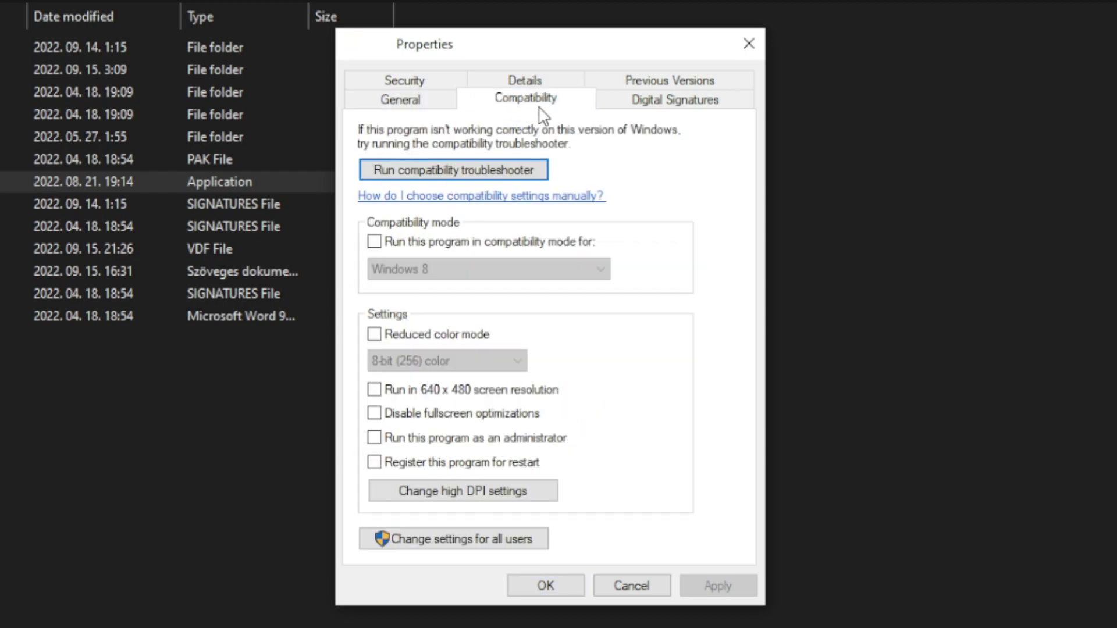
Set the game to run in compatibility mode for Windows 8 with fullscreen optimizations disabled and as an administrator, and apply the properties
{"action": "left_click", "coordinate": [385, 243]}
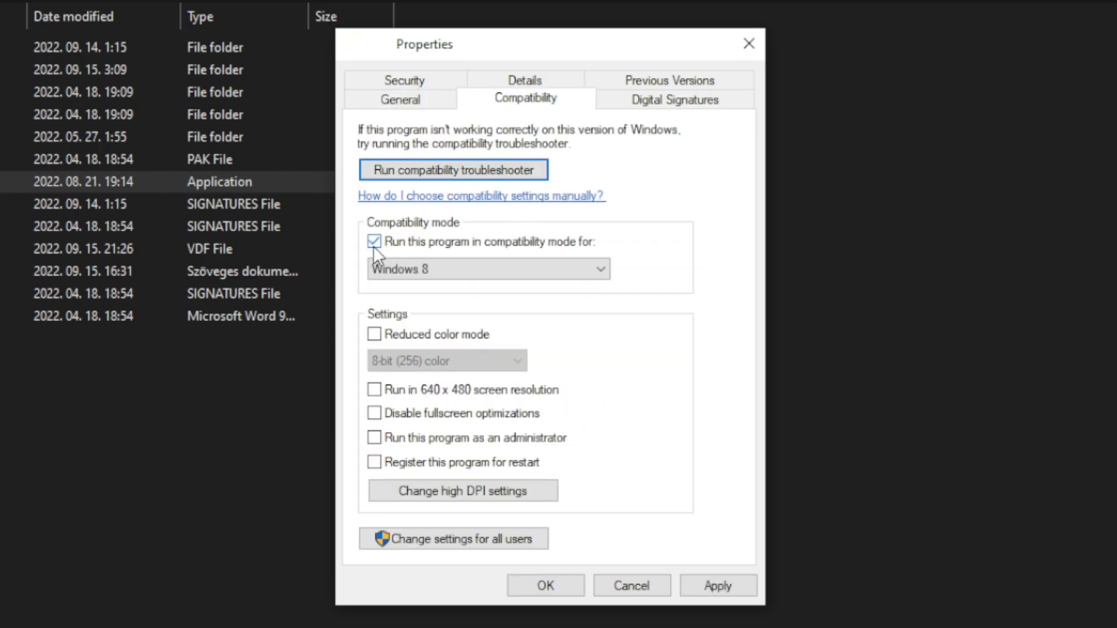
{"action": "left_click", "coordinate": [432, 267]}
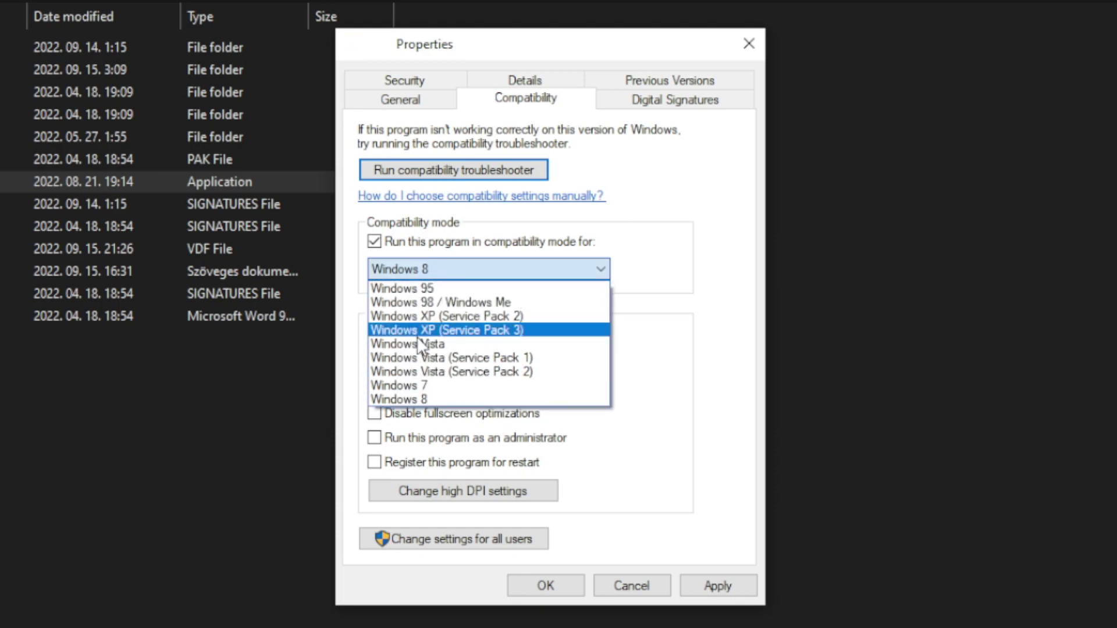
{"action": "left_click", "coordinate": [429, 400]}
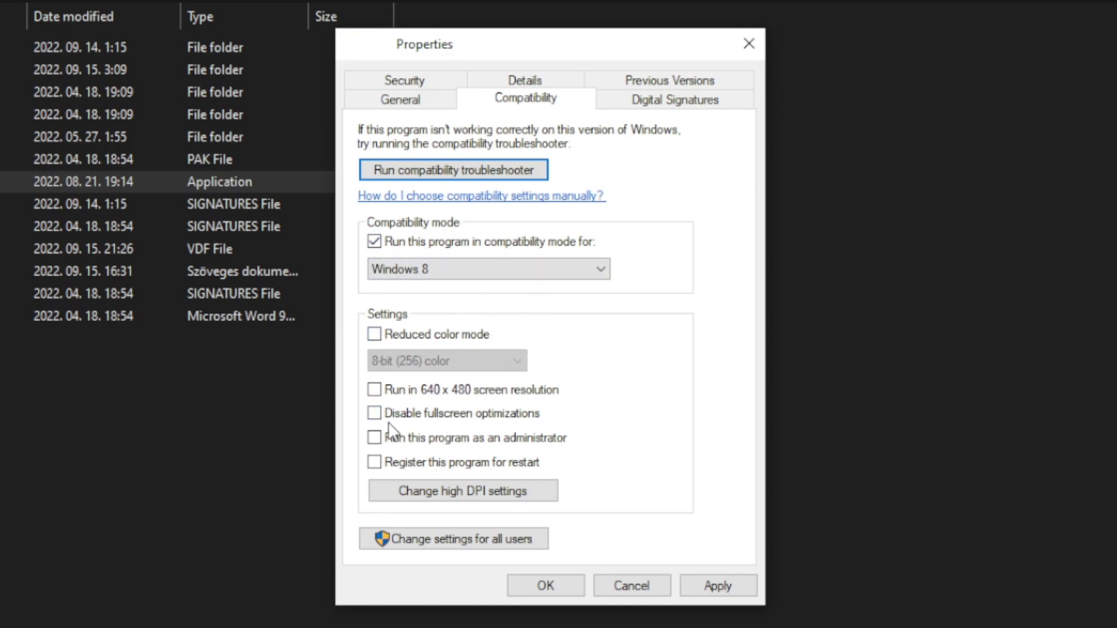
{"action": "left_click", "coordinate": [452, 418]}
{"action": "left_click", "coordinate": [538, 443]}
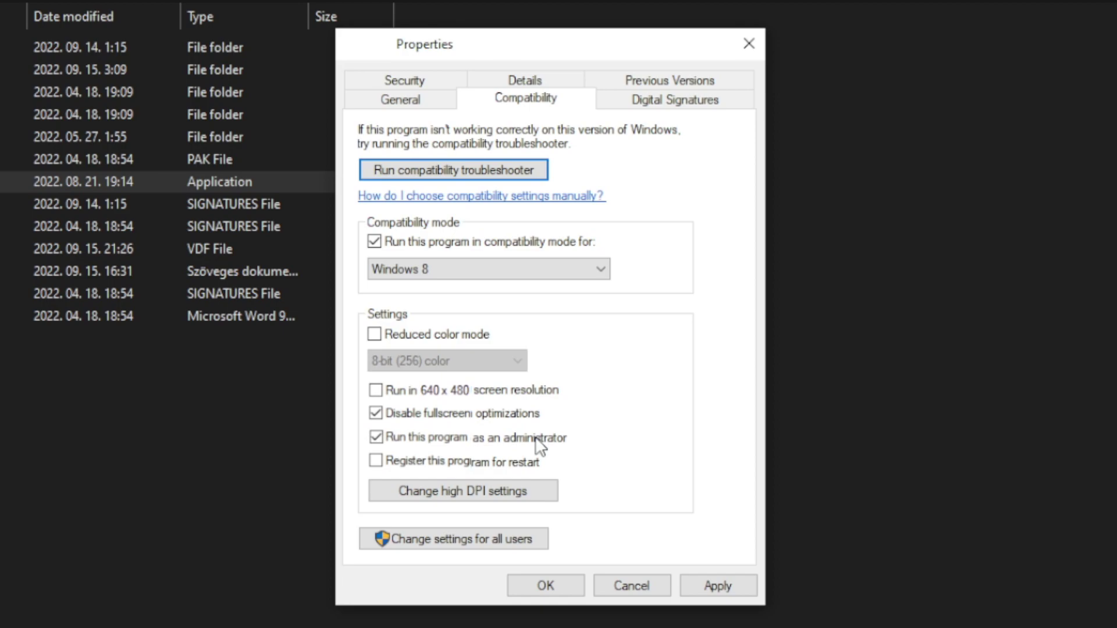
{"action": "left_click", "coordinate": [725, 585]}
{"action": "left_click", "coordinate": [546, 587]}
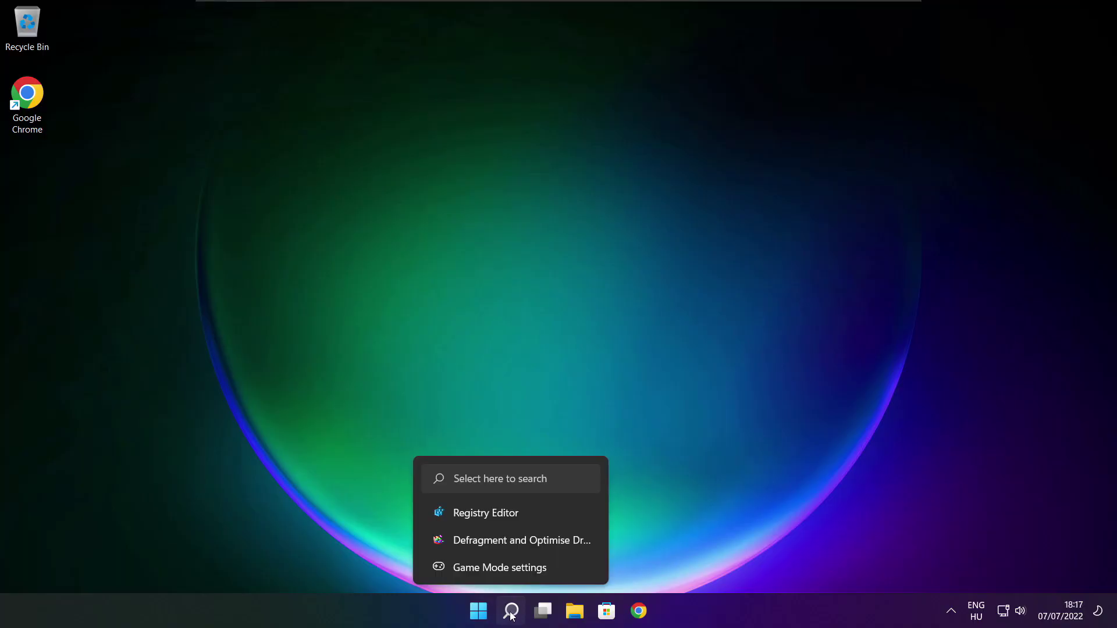
Search Windows for "updates", run a check for updates in Windows Update, and close Settings
{"action": "left_click", "coordinate": [510, 610]}
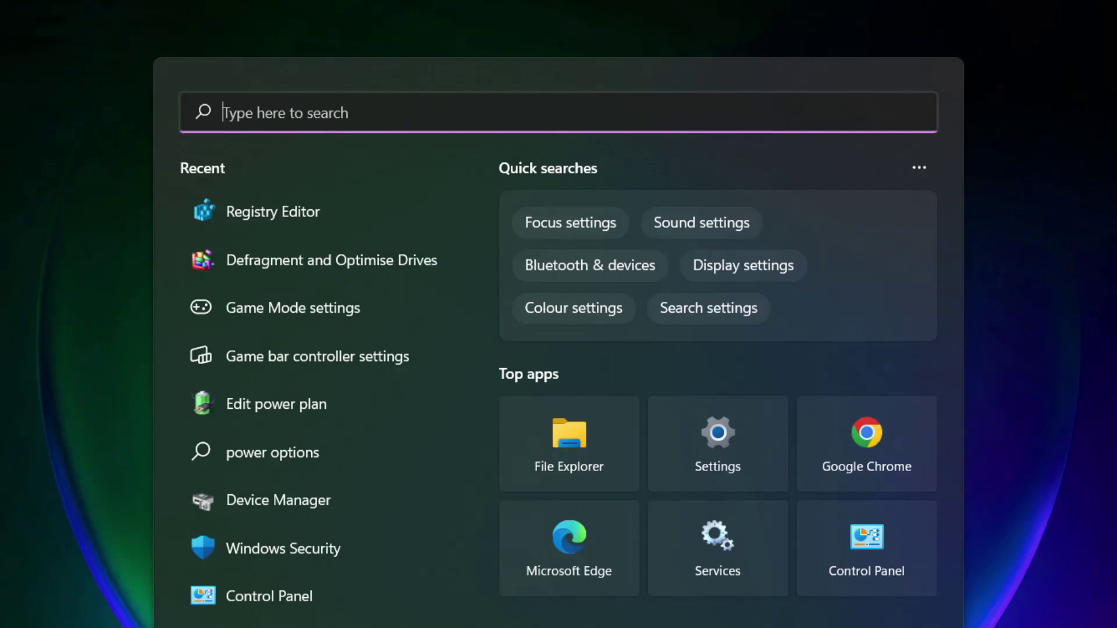
{"action": "type", "text": "u"}
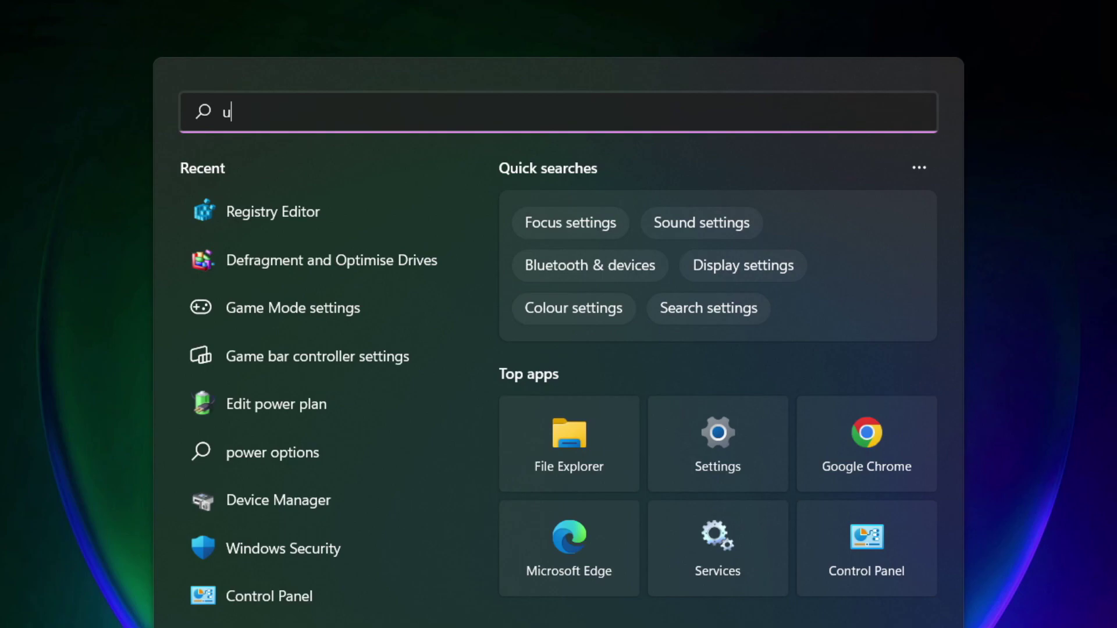
{"action": "type", "text": "pdates"}
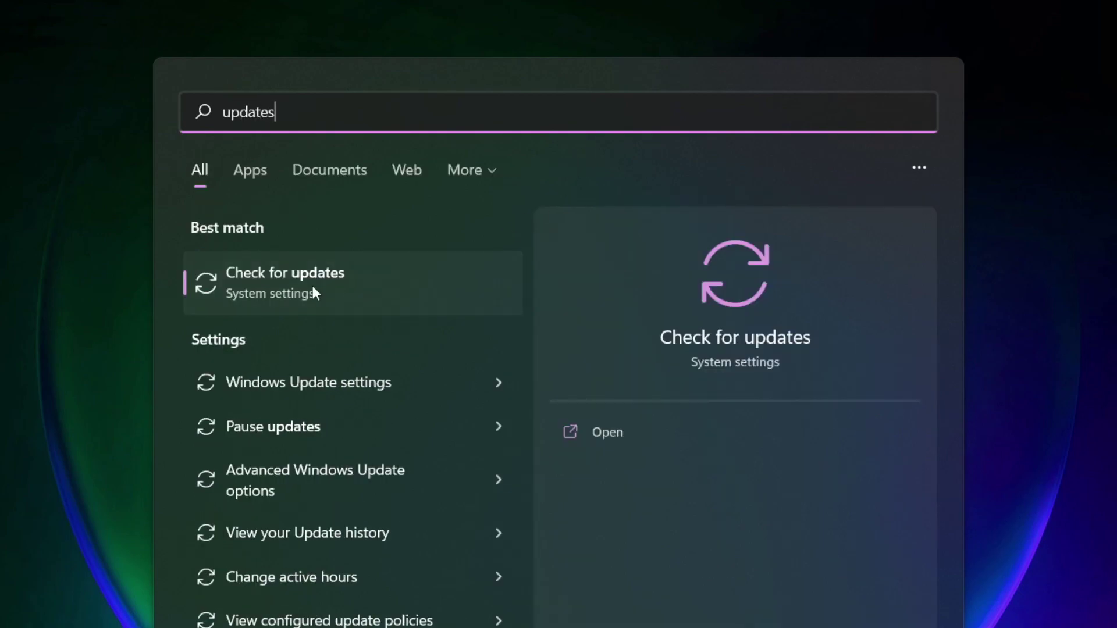
{"action": "left_click", "coordinate": [339, 288]}
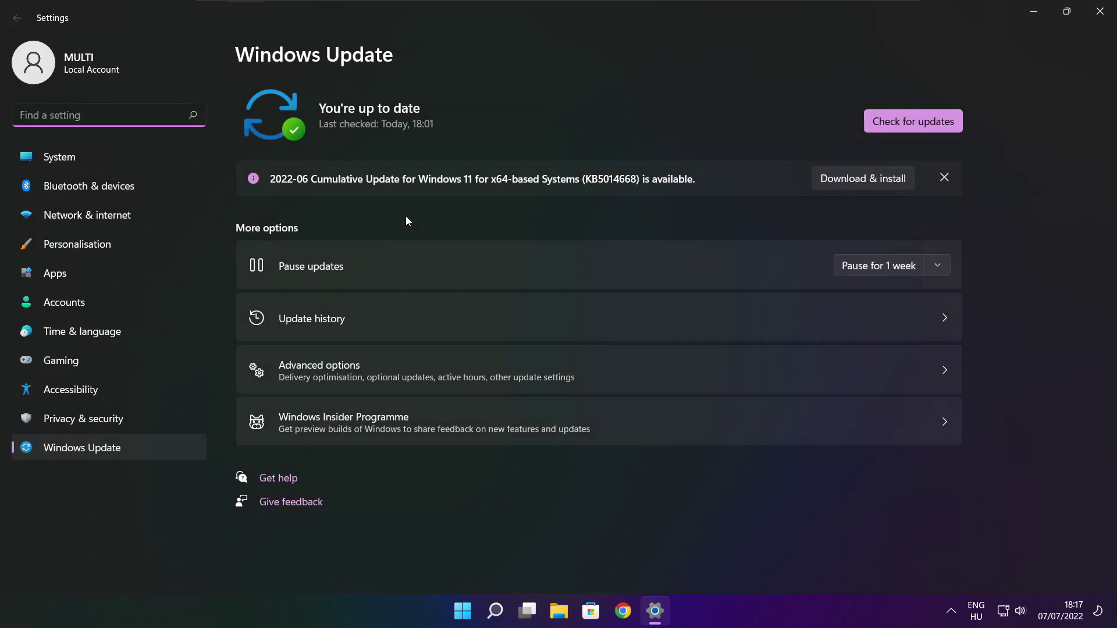
{"action": "left_click", "coordinate": [913, 121]}
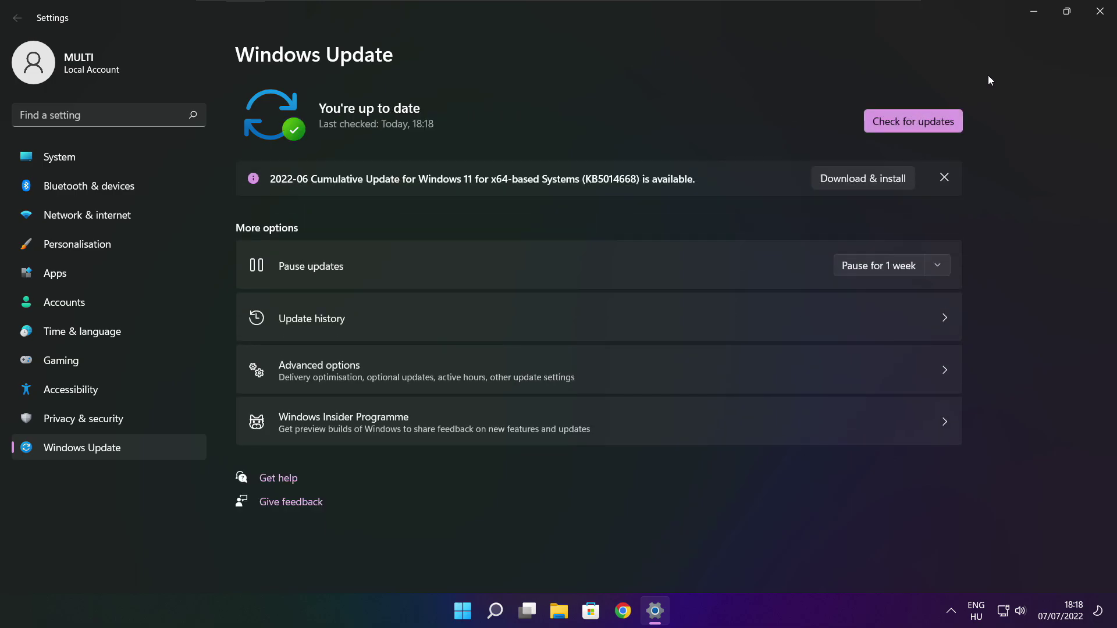
{"action": "left_click", "coordinate": [1098, 14]}
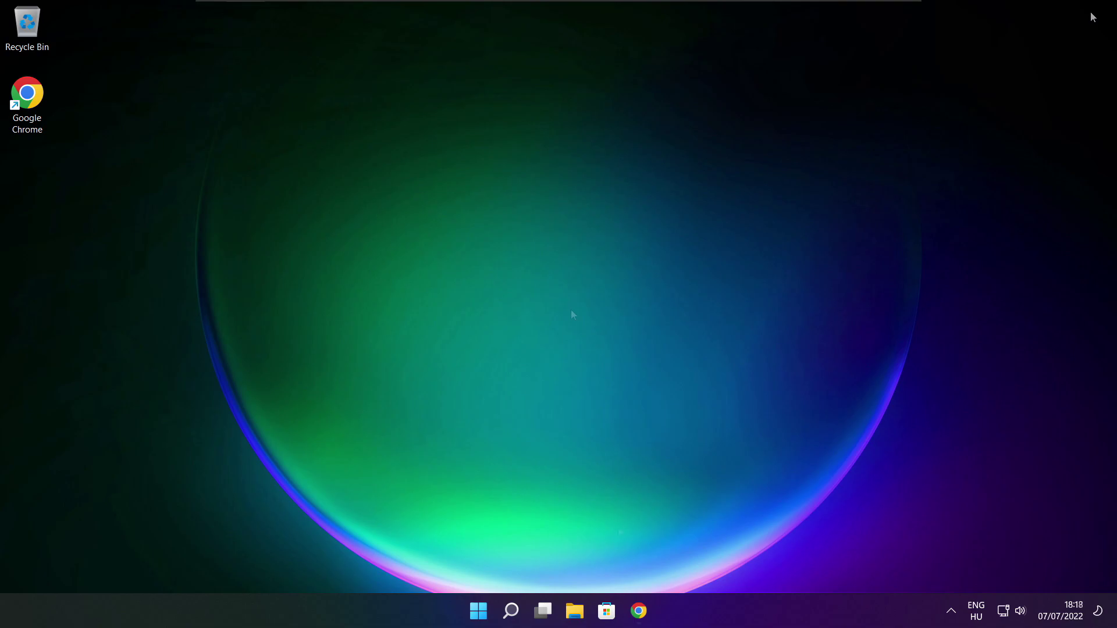
Switch to Google Chrome and download the DirectX End-User Runtime Web Installer in English from the Microsoft Download Center page
{"action": "left_click", "coordinate": [638, 612]}
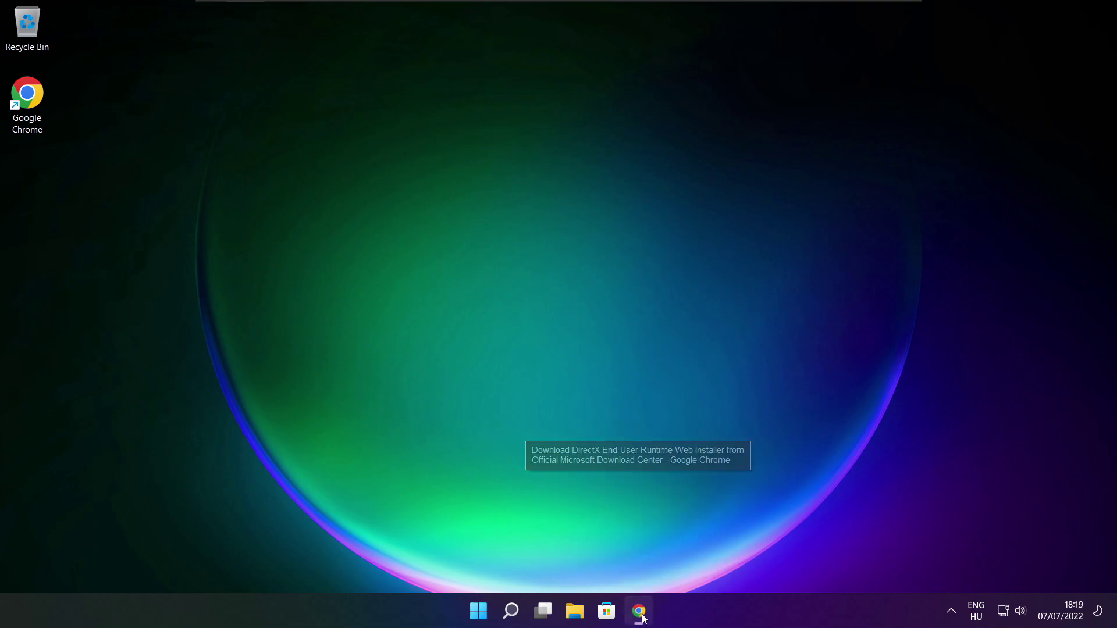
{"action": "left_click", "coordinate": [343, 37]}
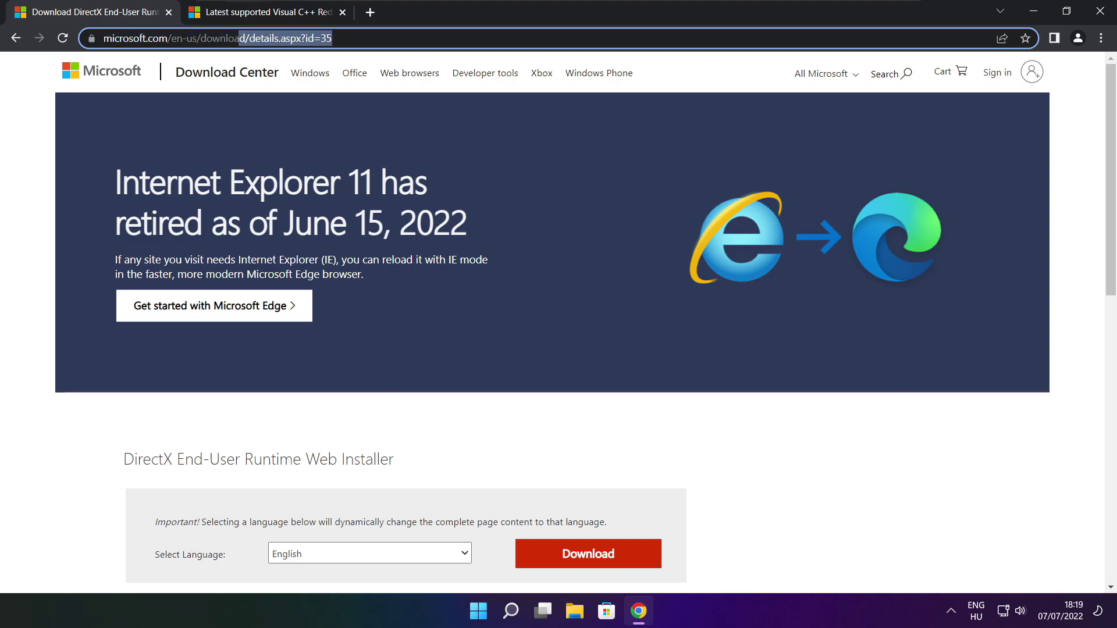
{"action": "left_click", "coordinate": [233, 38]}
{"action": "left_click", "coordinate": [401, 421]}
{"action": "scroll", "coordinate": [1099, 169], "scroll_direction": "down", "scroll_amount": 3}
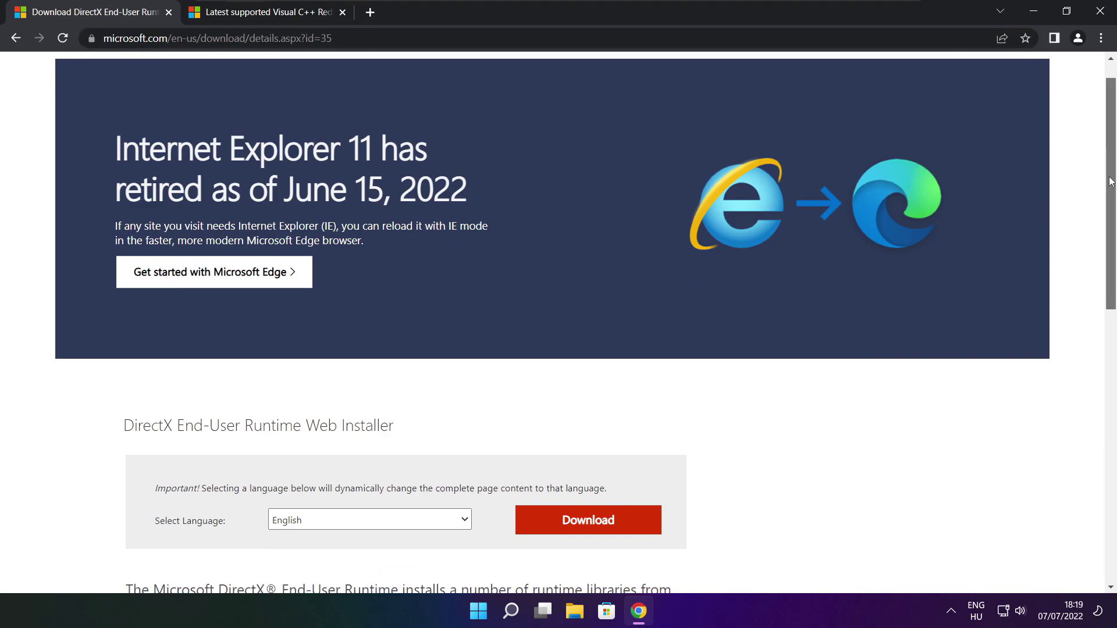
{"action": "left_click_drag", "start_coordinate": [414, 242], "coordinate": [477, 247]}
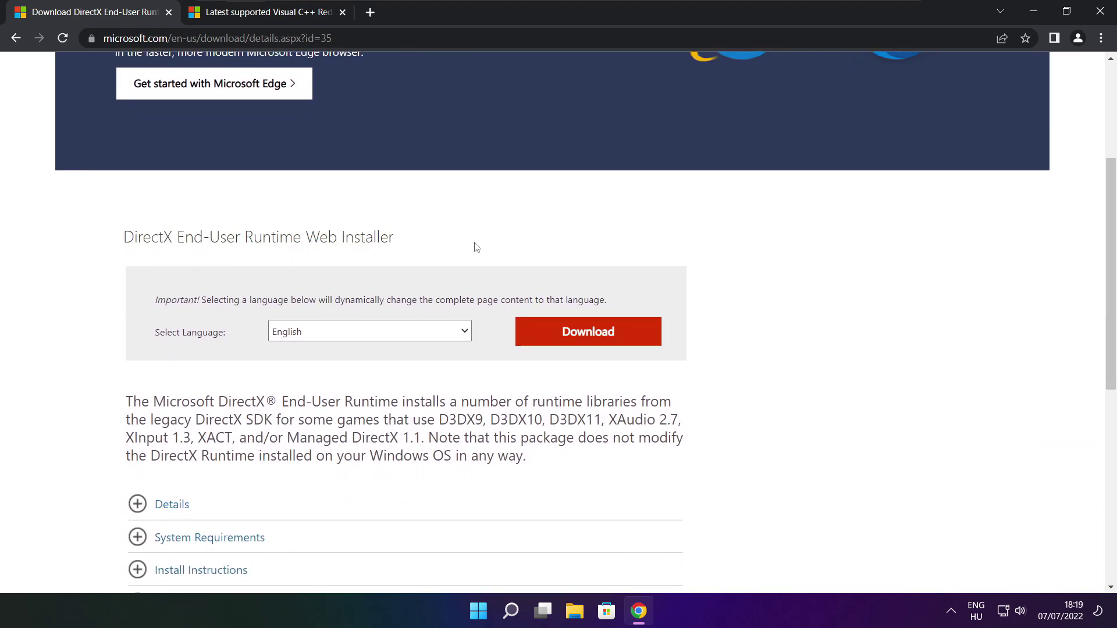
{"action": "left_click", "coordinate": [591, 334]}
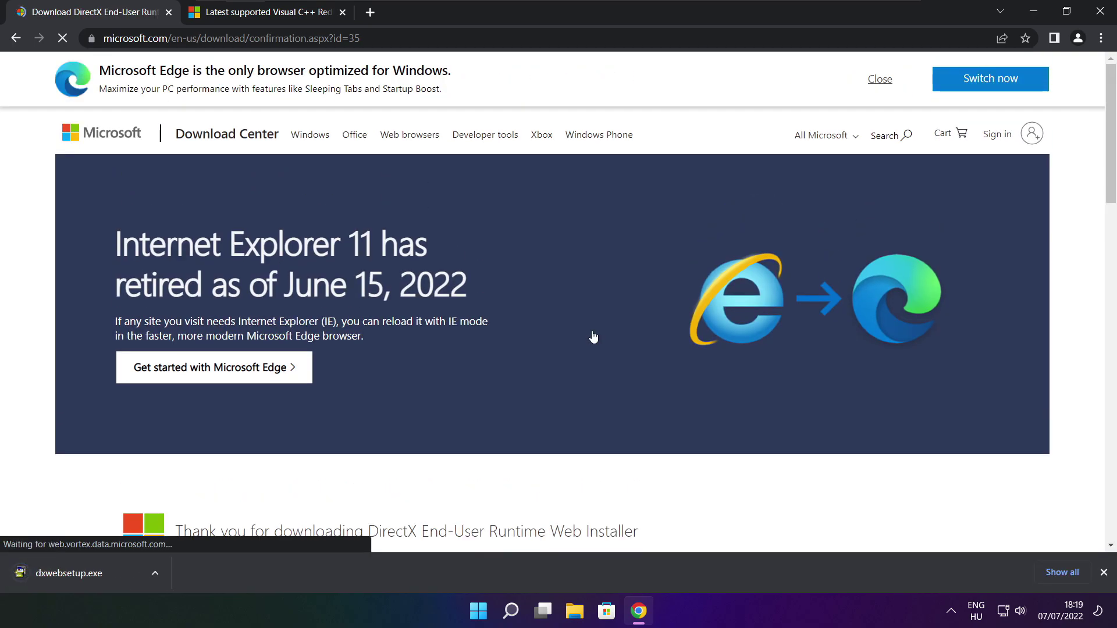
Run dxwebsetup.exe, accept the license agreement, install the DirectX runtime components without the Bing Bar, and finish the setup
{"action": "left_click", "coordinate": [105, 573]}
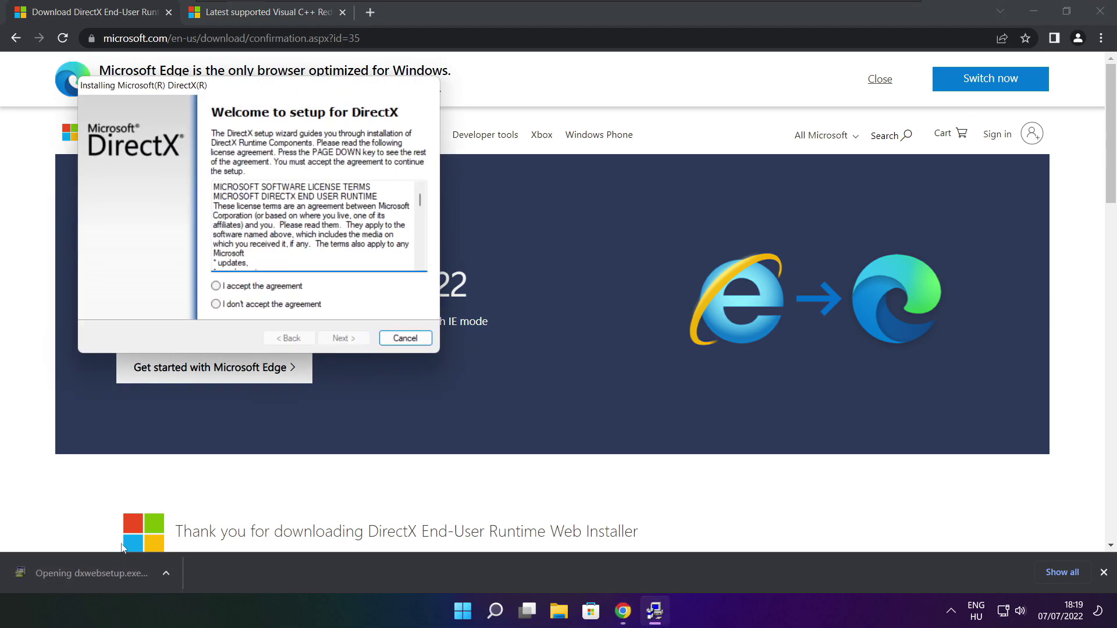
{"action": "left_click_drag", "start_coordinate": [296, 118], "coordinate": [532, 168]}
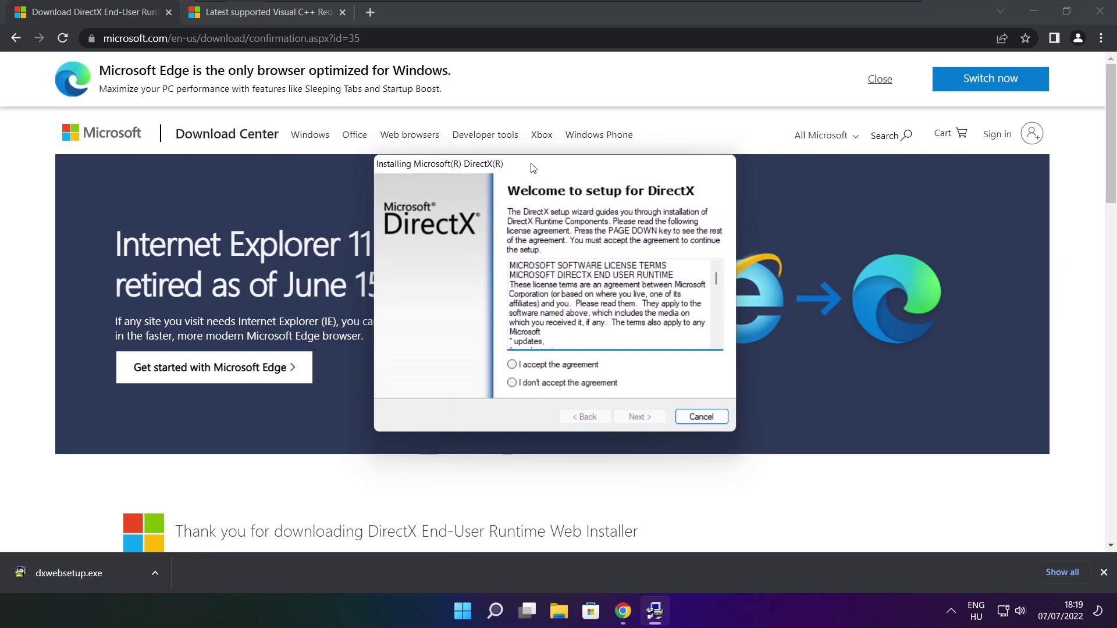
{"action": "left_click_drag", "start_coordinate": [716, 278], "coordinate": [715, 346]}
{"action": "left_click", "coordinate": [536, 365]}
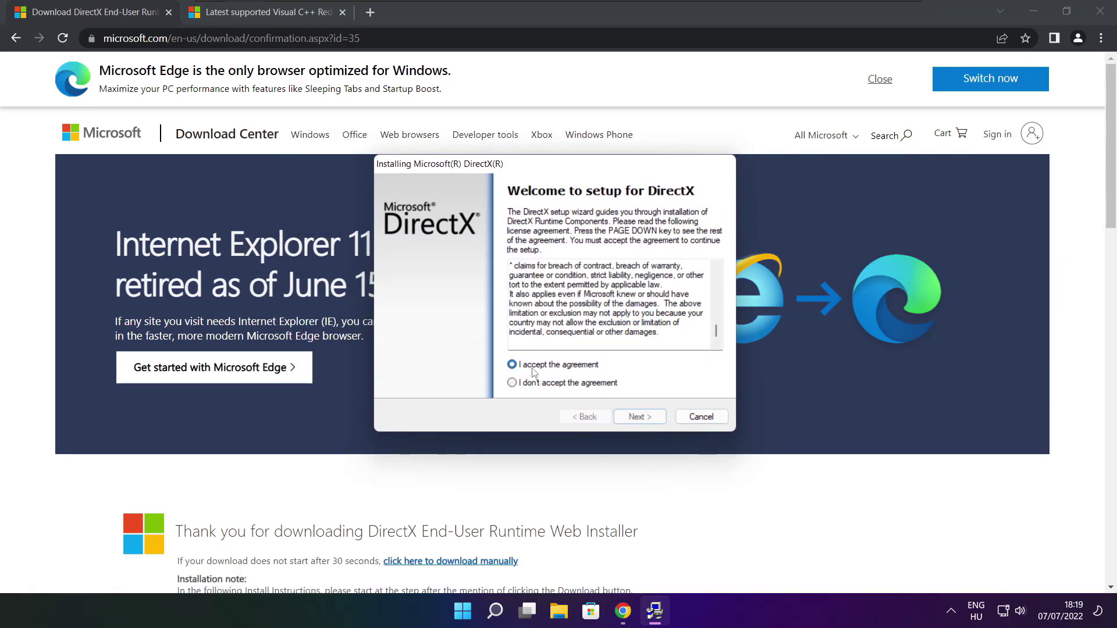
{"action": "left_click", "coordinate": [640, 416]}
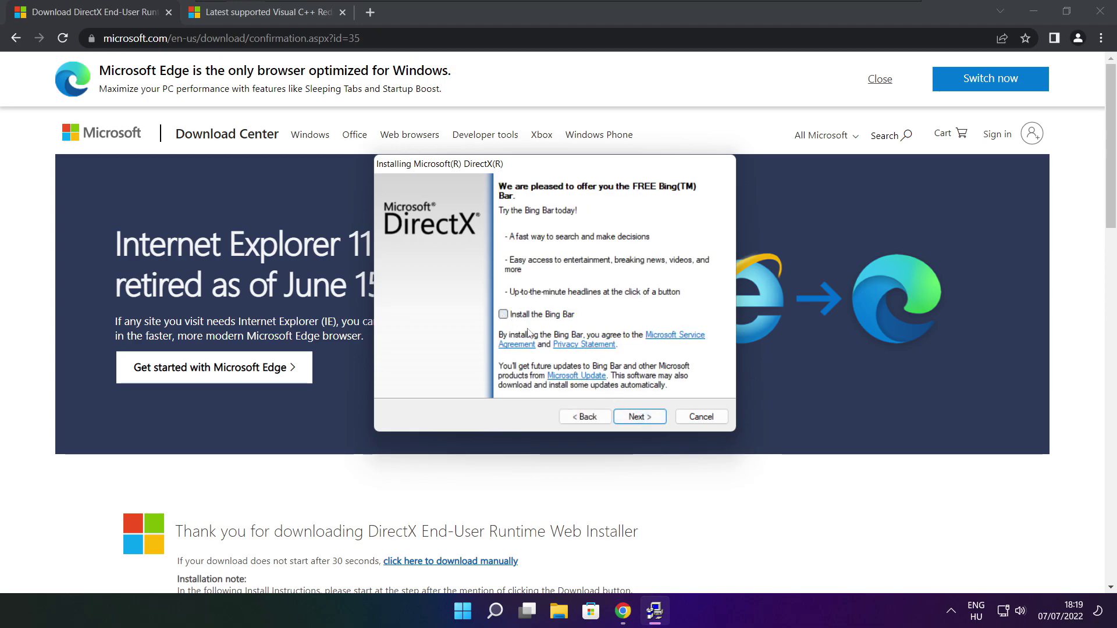
{"action": "left_click", "coordinate": [651, 420]}
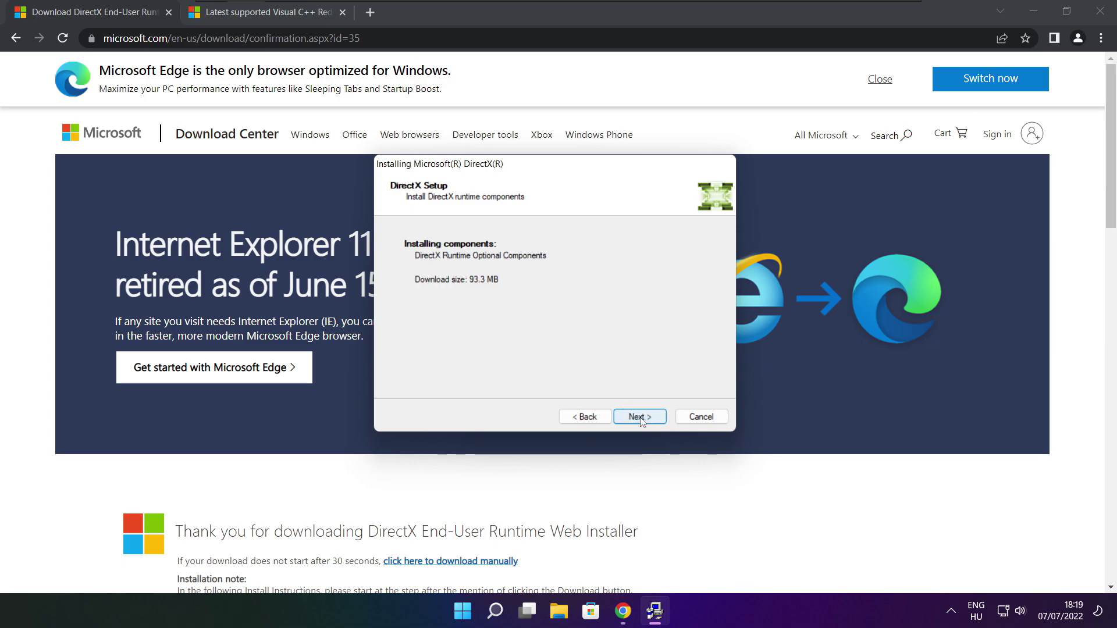
{"action": "left_click", "coordinate": [640, 418]}
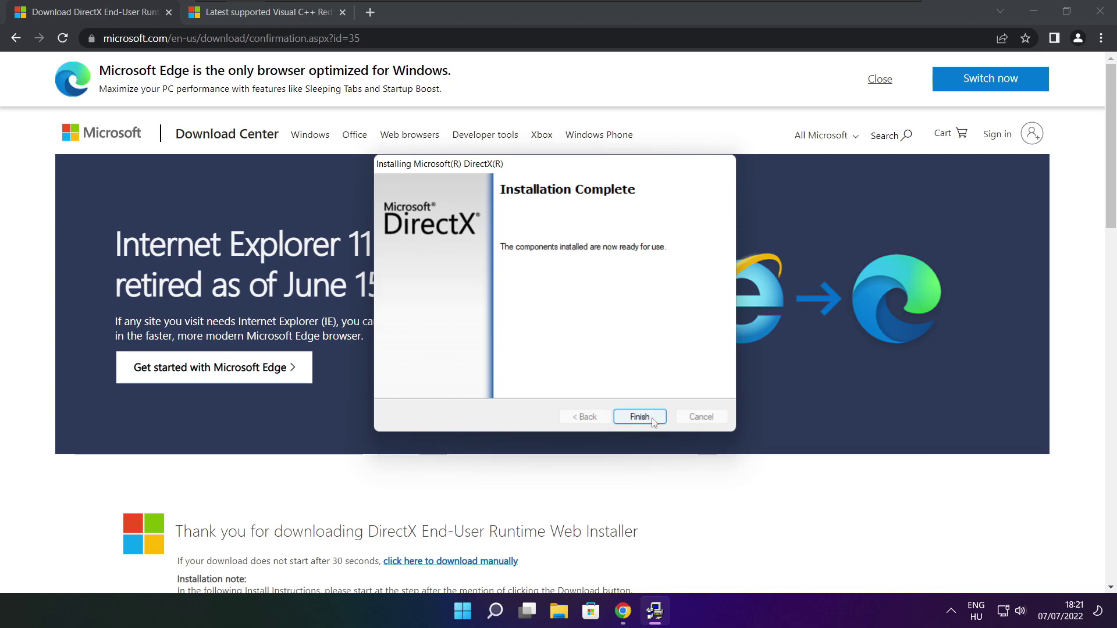
{"action": "left_click", "coordinate": [646, 420]}
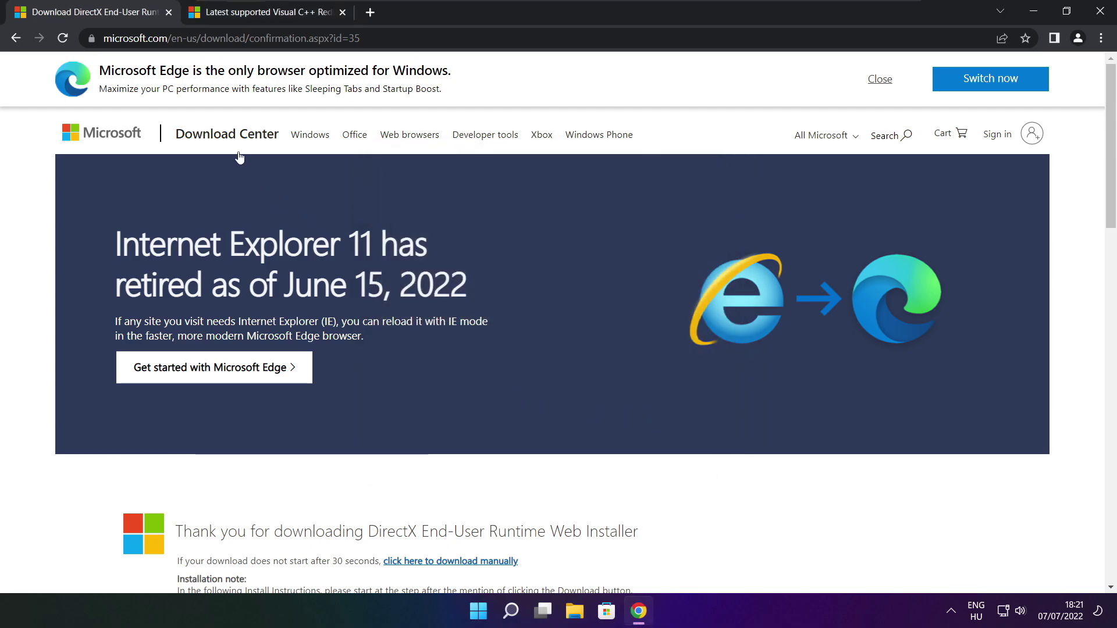
Close the DirectX page and download the ARM64, X86 and X64 Visual C++ Redistributable packages for Visual Studio 2015, 2017, 2019, and 2022
{"action": "left_click", "coordinate": [169, 14]}
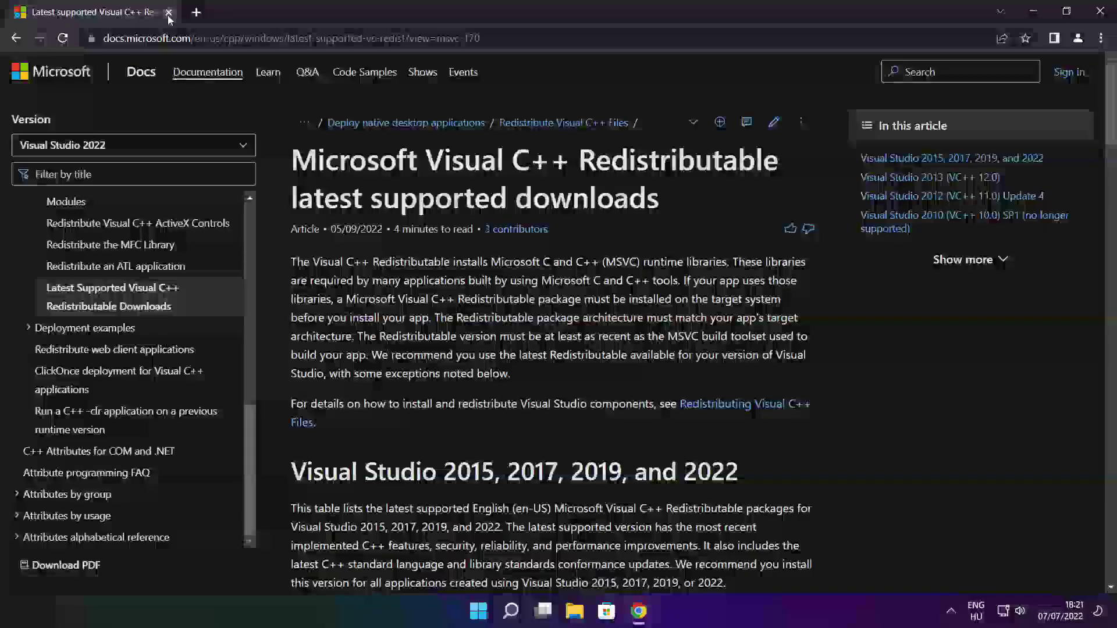
{"action": "key", "text": "ctrl+l"}
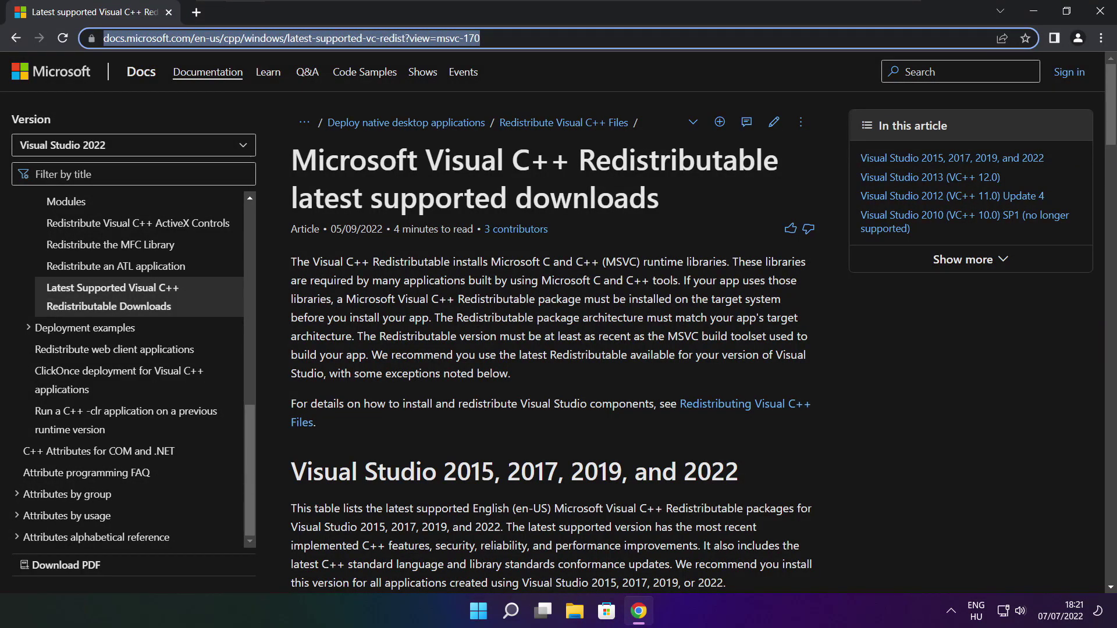
{"action": "left_click", "coordinate": [553, 71]}
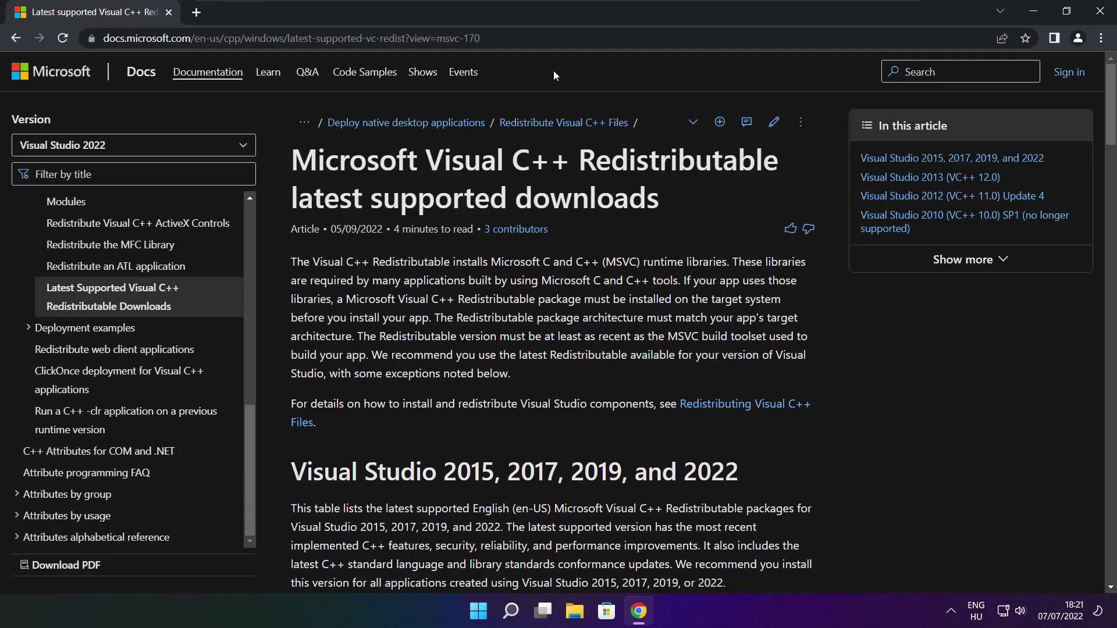
{"action": "left_click_drag", "start_coordinate": [1112, 110], "coordinate": [1104, 168]}
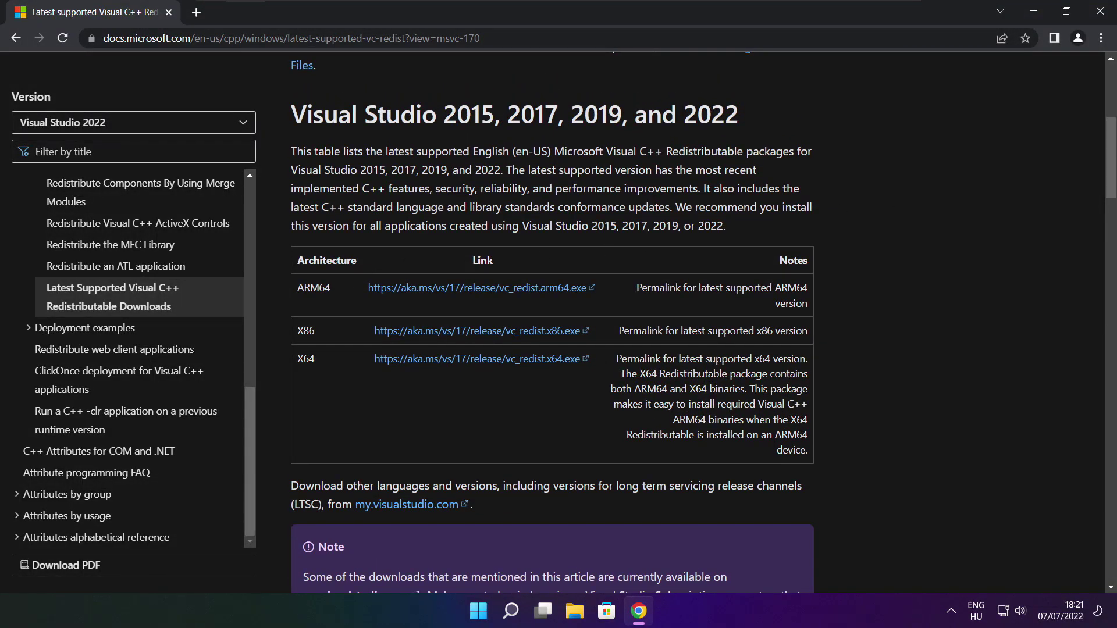
{"action": "left_click_drag", "start_coordinate": [295, 284], "coordinate": [756, 395]}
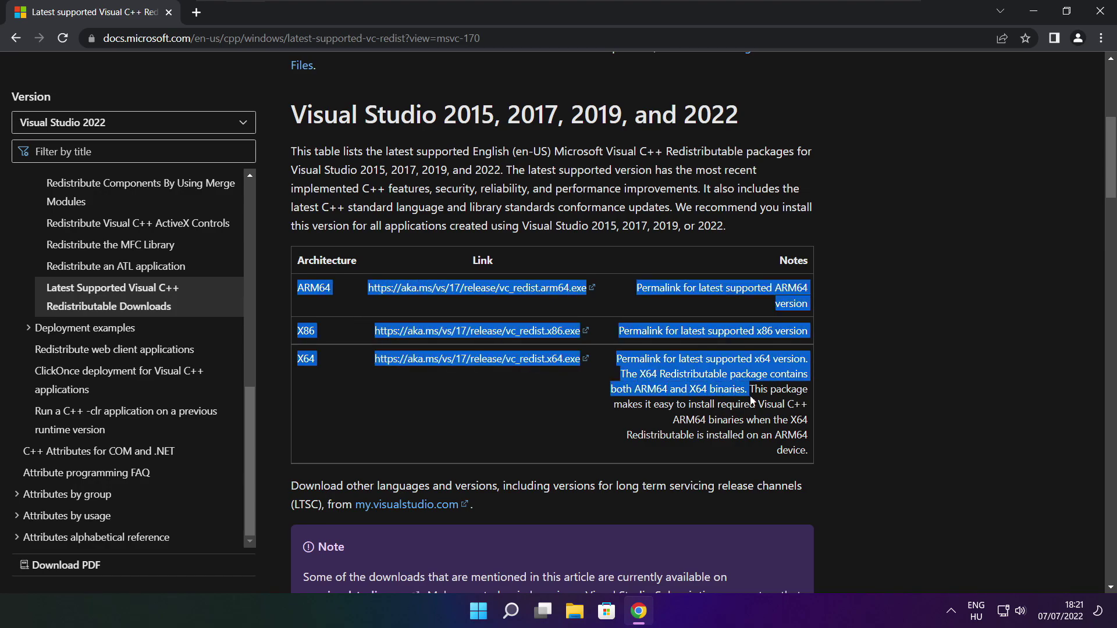
{"action": "left_click", "coordinate": [751, 401]}
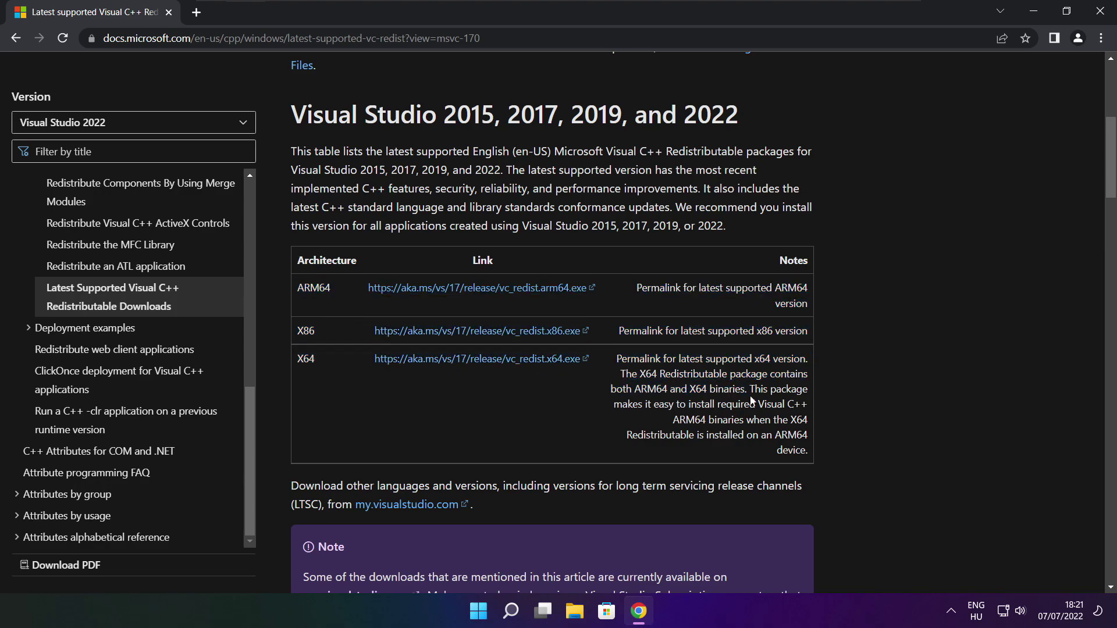
{"action": "left_click", "coordinate": [463, 289]}
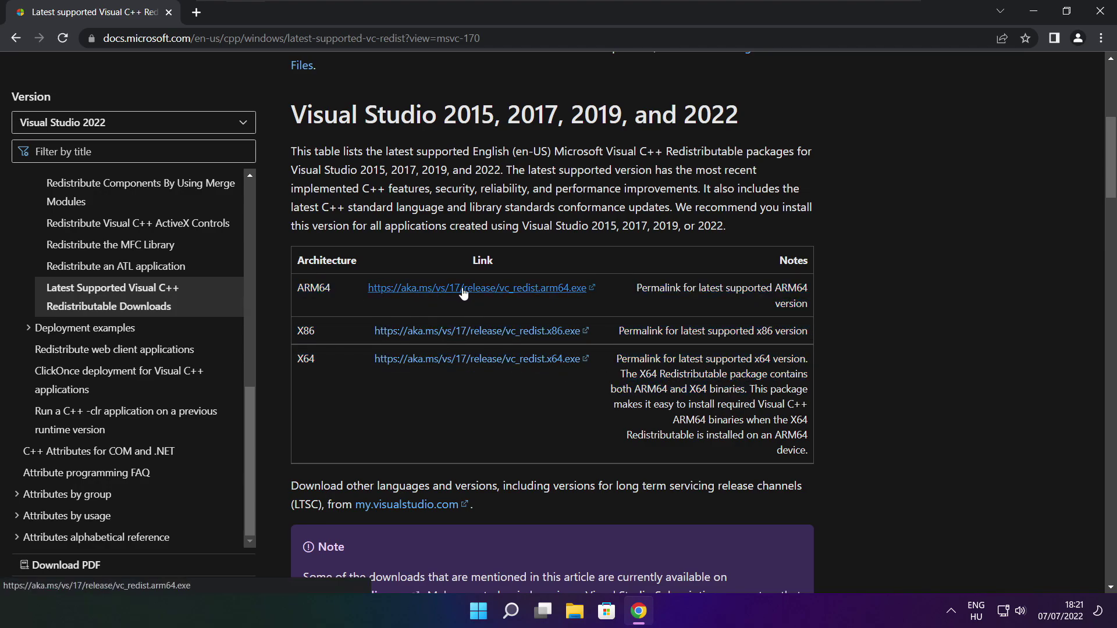
{"action": "left_click", "coordinate": [461, 334]}
{"action": "left_click", "coordinate": [460, 359]}
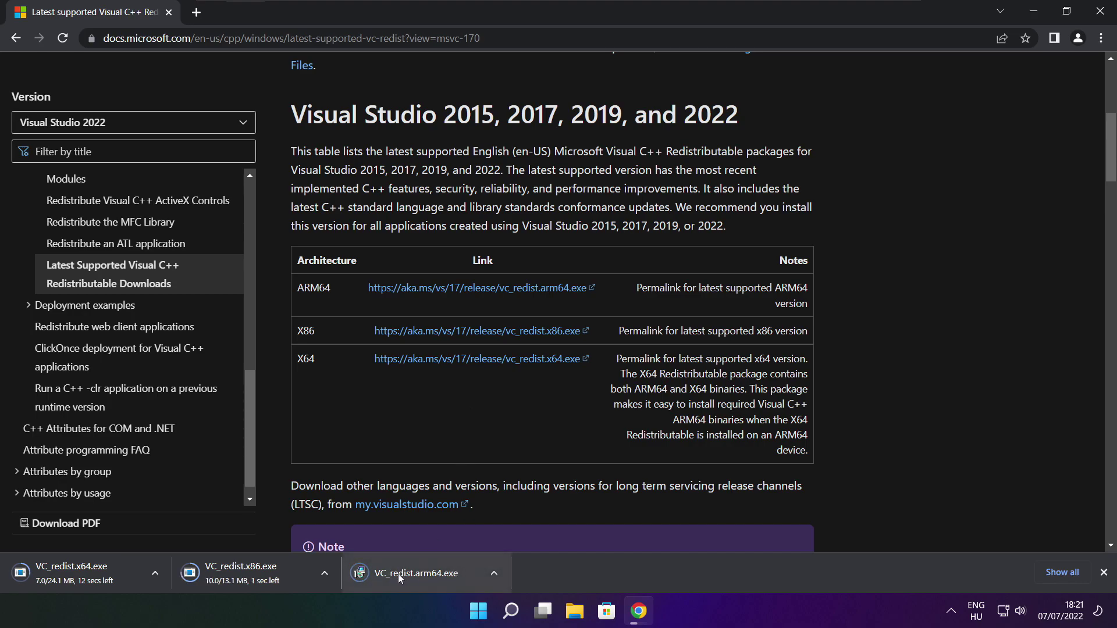
Run VC_redist.arm64.exe, agree to the license terms, start the installation, and close the setup window
{"action": "left_click", "coordinate": [425, 575]}
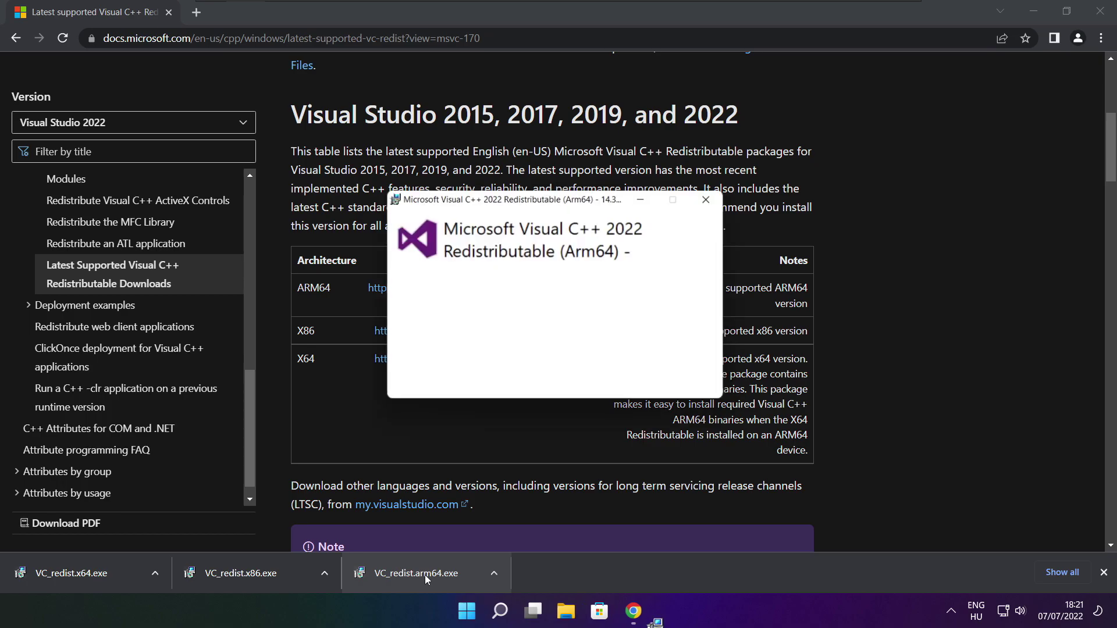
{"action": "left_click_drag", "start_coordinate": [716, 289], "coordinate": [717, 343]}
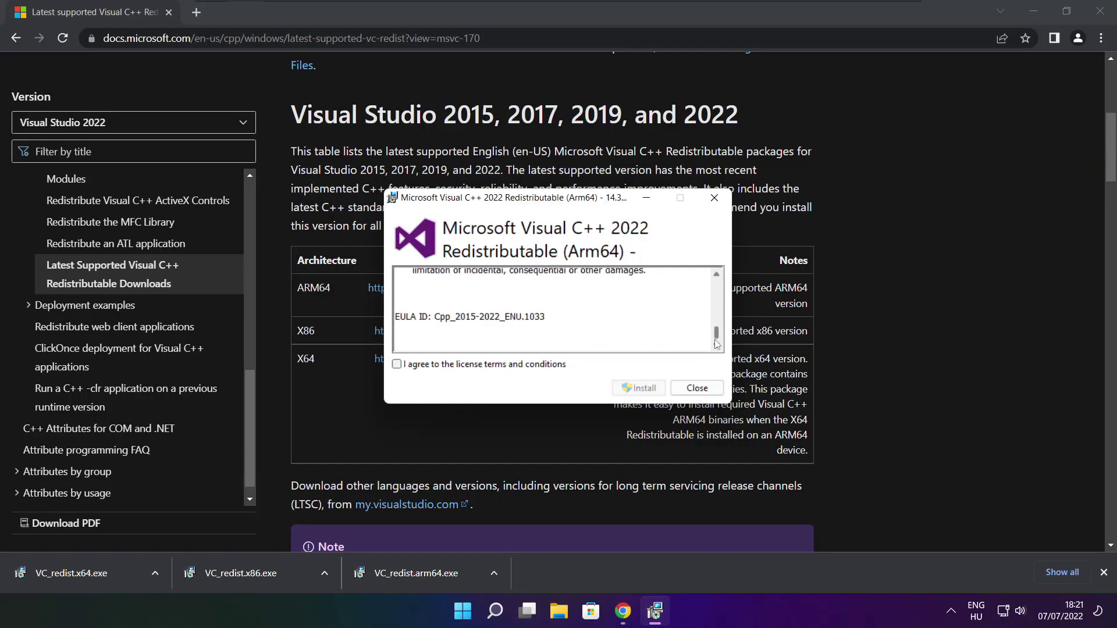
{"action": "left_click", "coordinate": [396, 366]}
{"action": "left_click", "coordinate": [634, 390]}
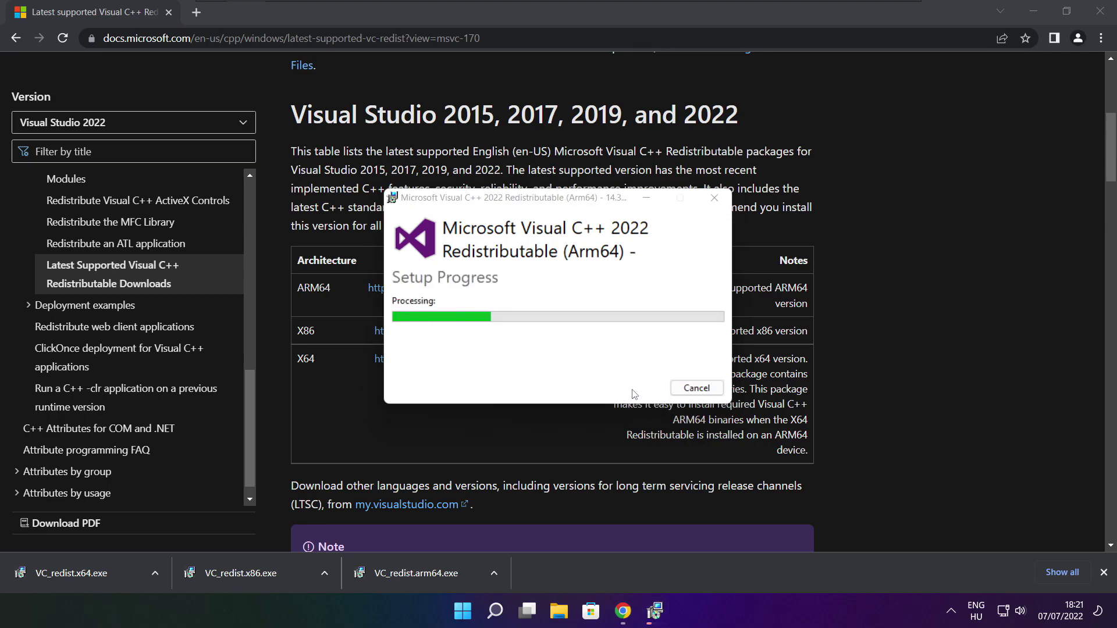
{"action": "left_click", "coordinate": [697, 388]}
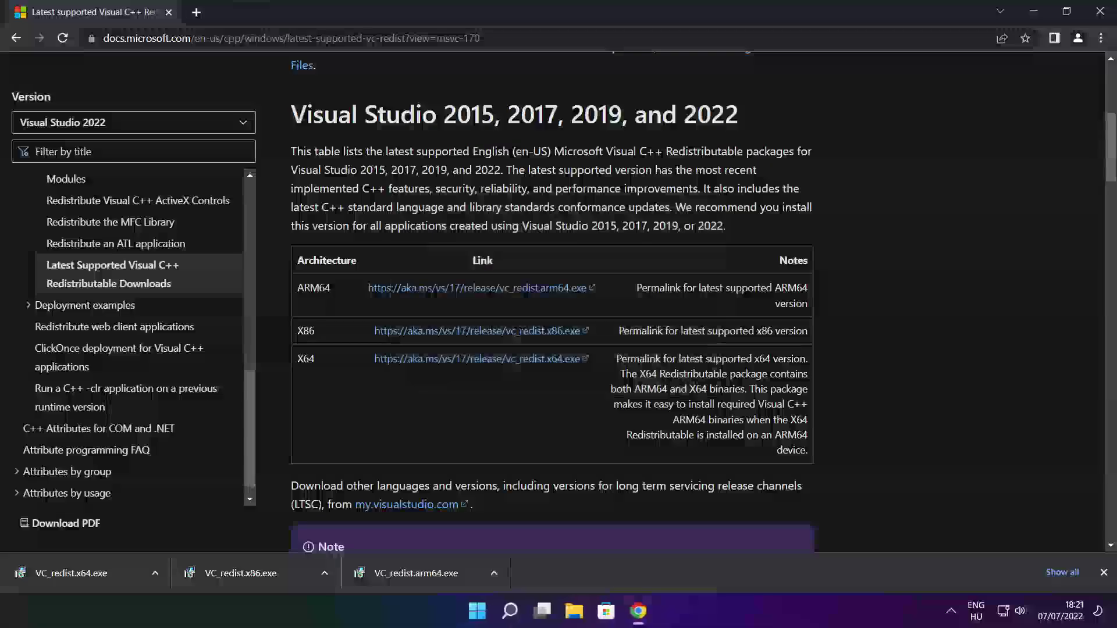
Run VC_redist.x86.exe, agree to the license terms, install the x86 redistributable, and close the setup window
{"action": "left_click", "coordinate": [263, 571]}
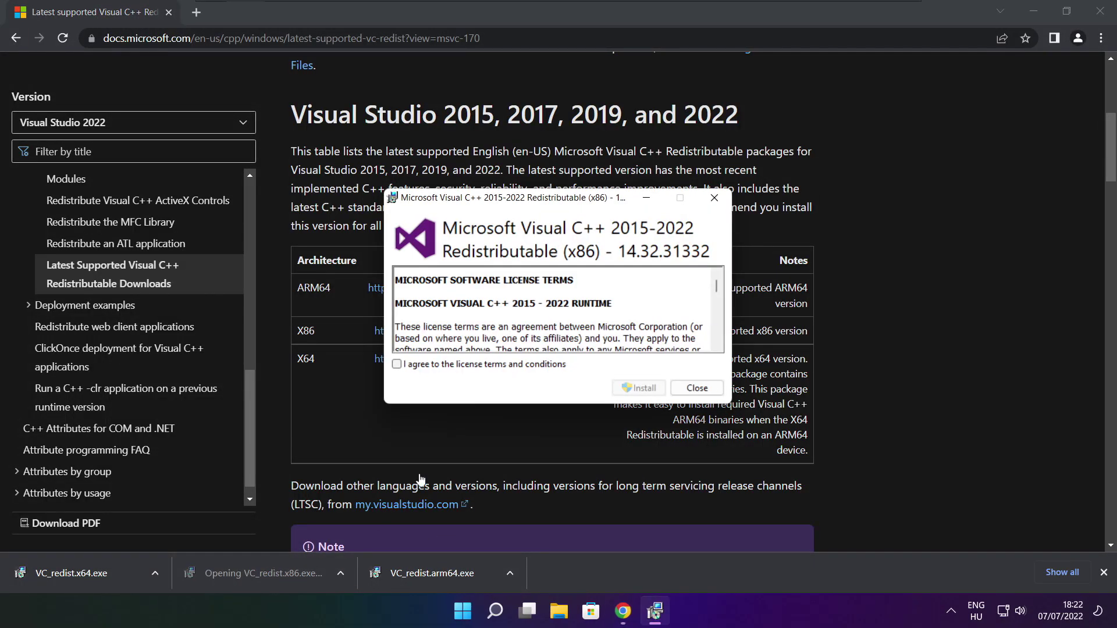
{"action": "left_click_drag", "start_coordinate": [718, 286], "coordinate": [717, 340]}
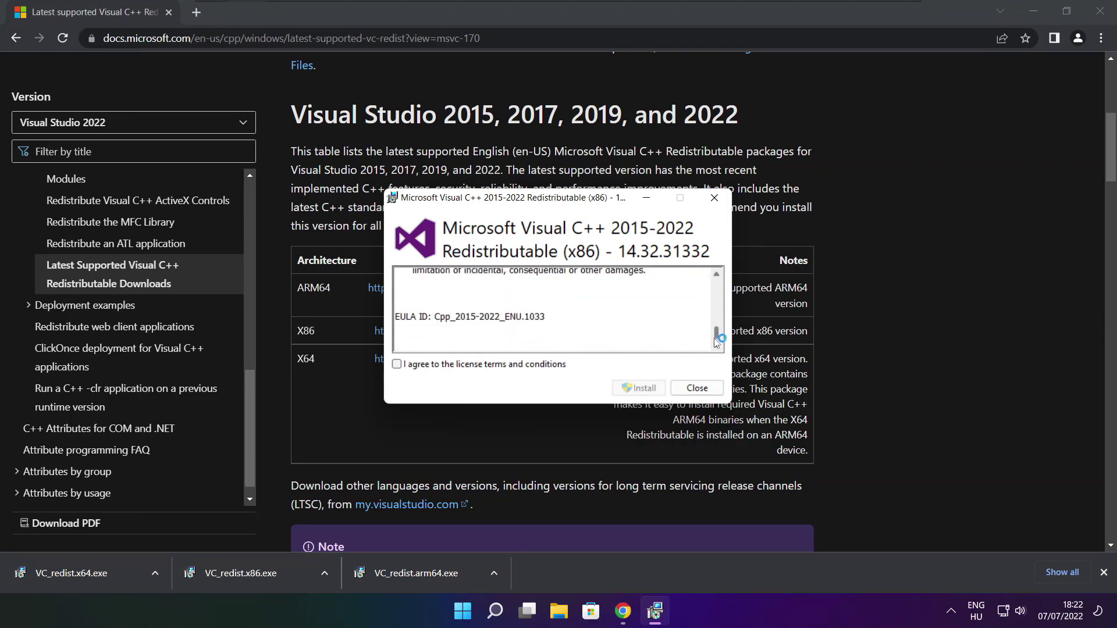
{"action": "left_click", "coordinate": [398, 365]}
{"action": "left_click", "coordinate": [640, 389]}
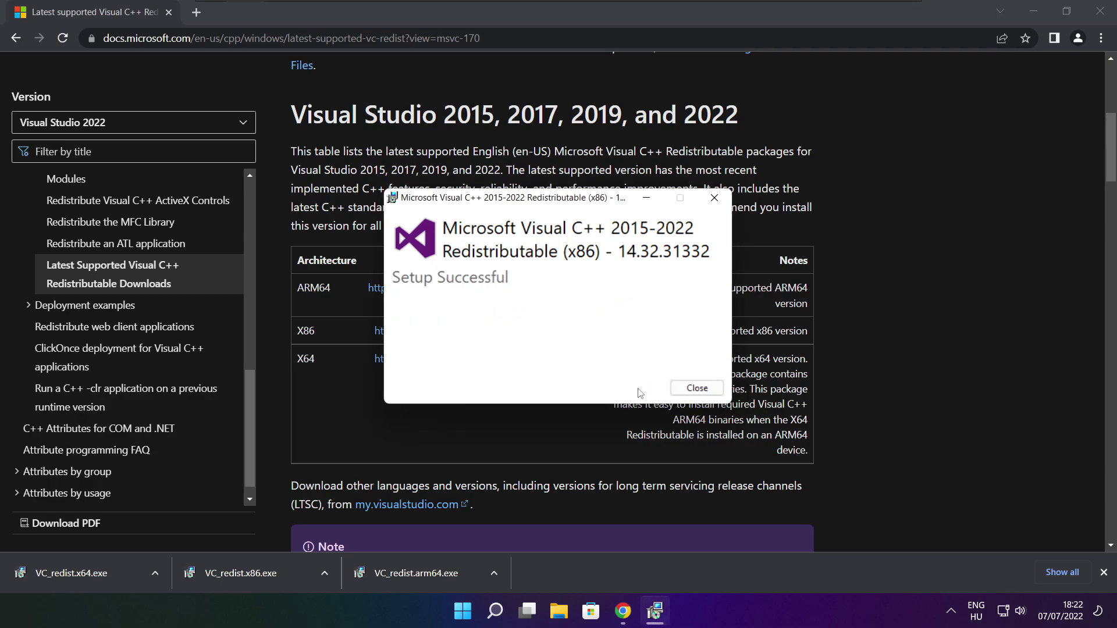
{"action": "left_click", "coordinate": [697, 388]}
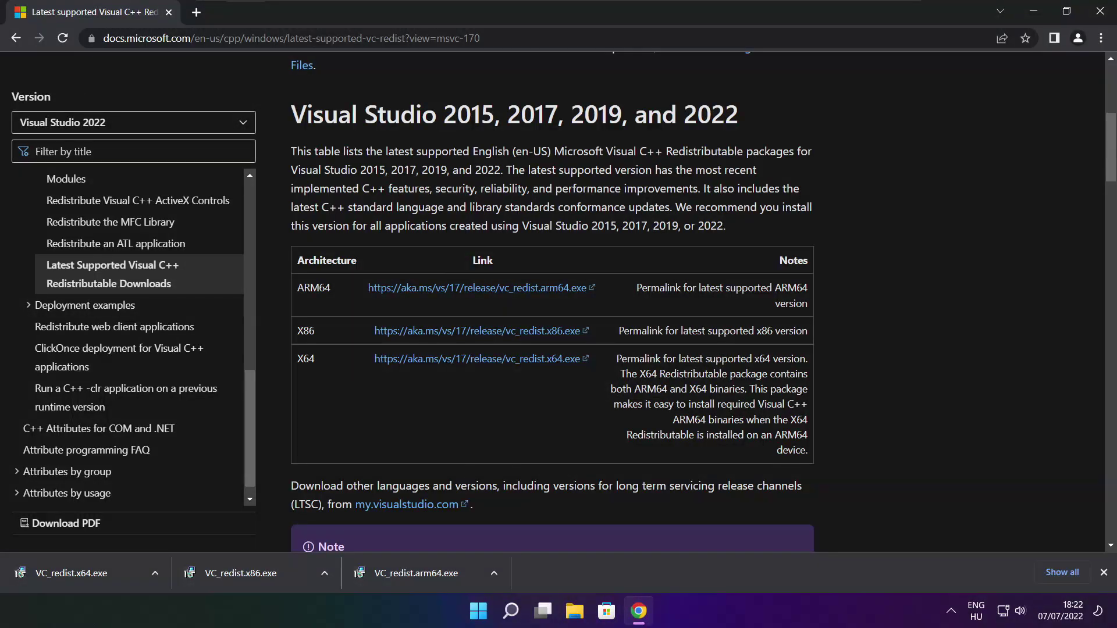
Run VC_redist.x64.exe, agree to the license terms, install the x64 redistributable, and close the setup window and the browser
{"action": "left_click", "coordinate": [92, 572]}
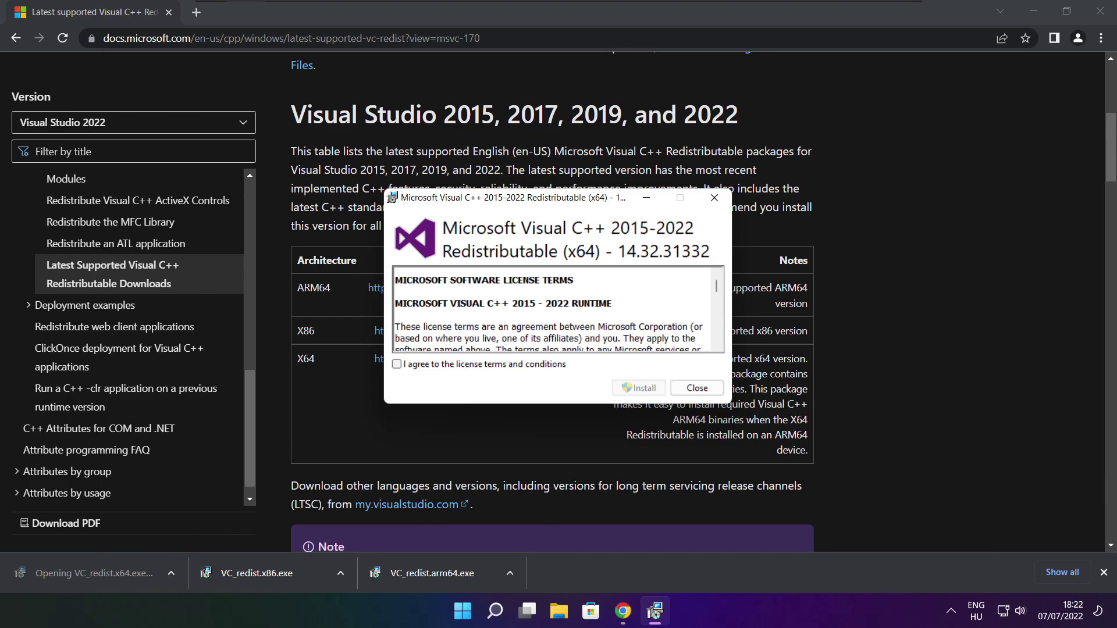
{"action": "left_click_drag", "start_coordinate": [716, 288], "coordinate": [716, 343]}
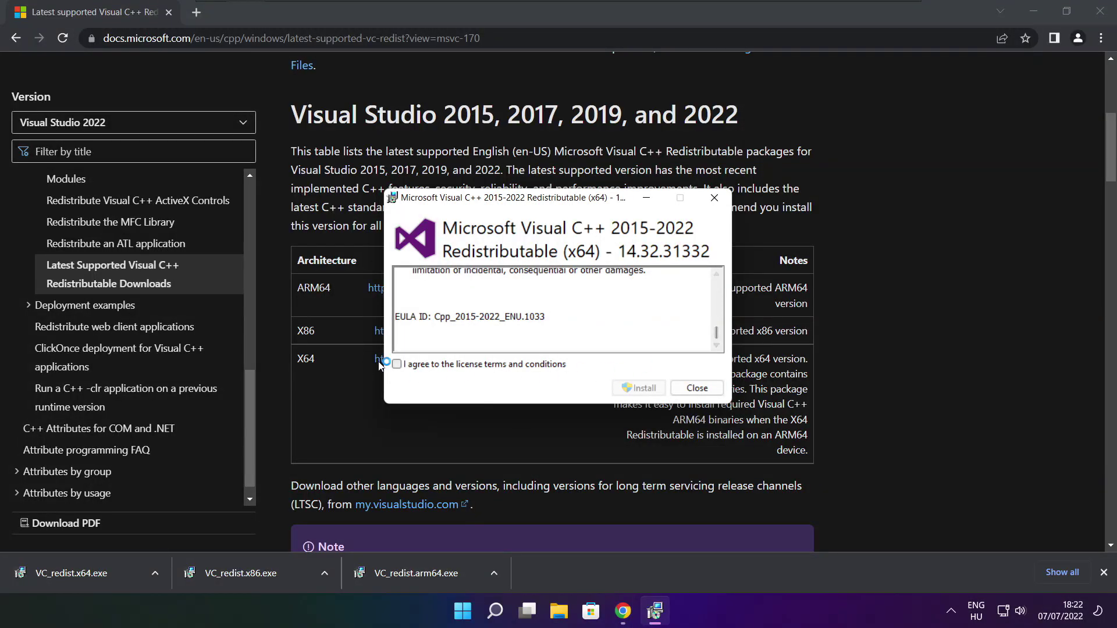
{"action": "left_click", "coordinate": [397, 364]}
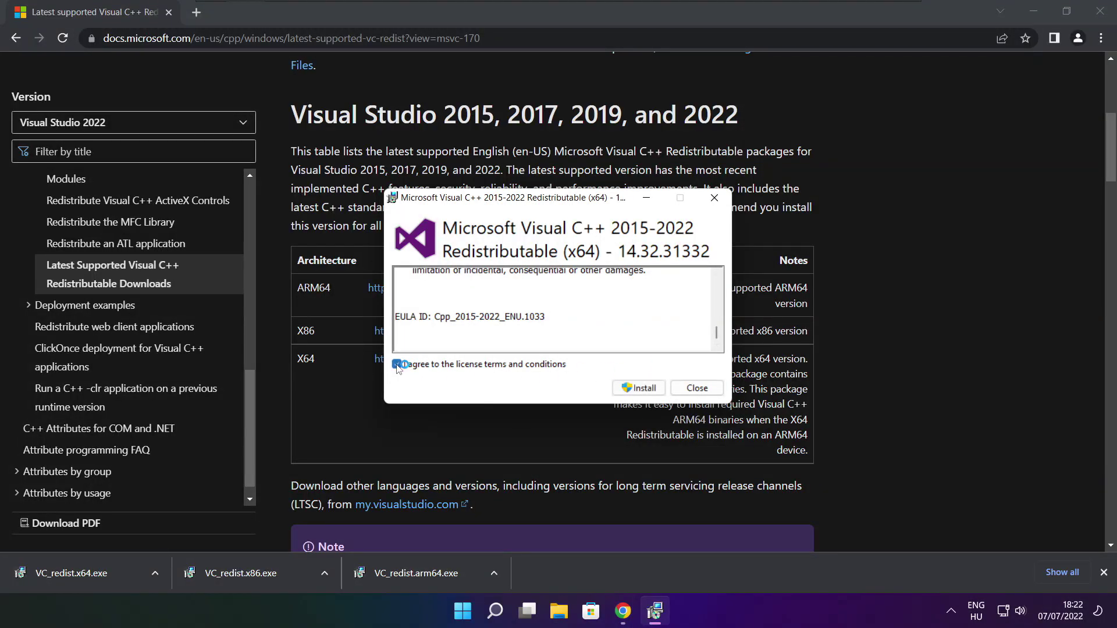
{"action": "left_click", "coordinate": [639, 388]}
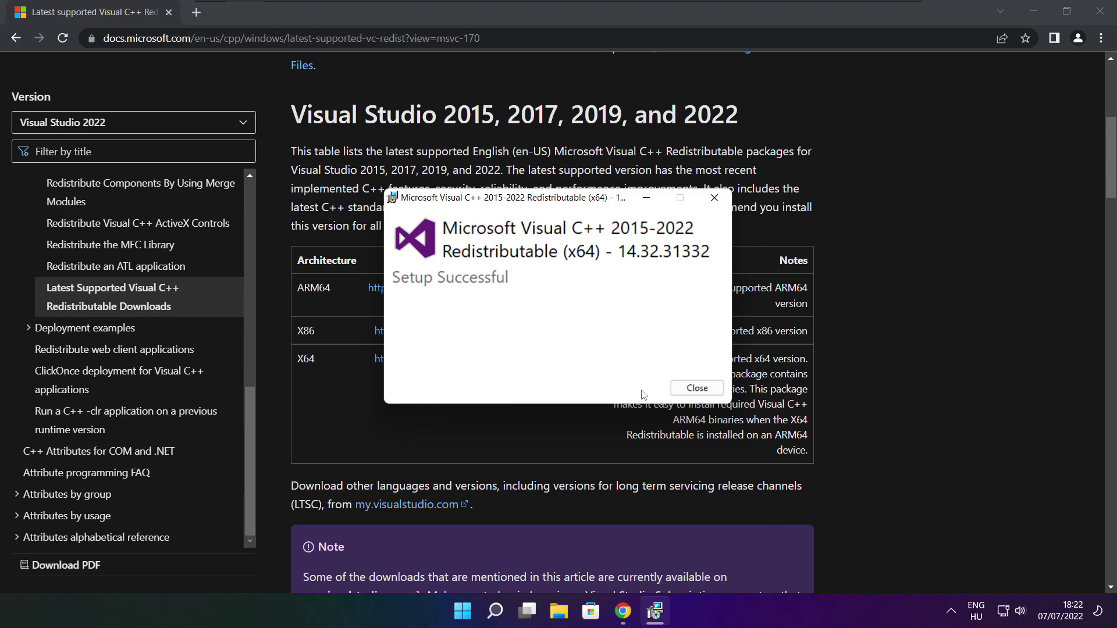
{"action": "left_click", "coordinate": [698, 388]}
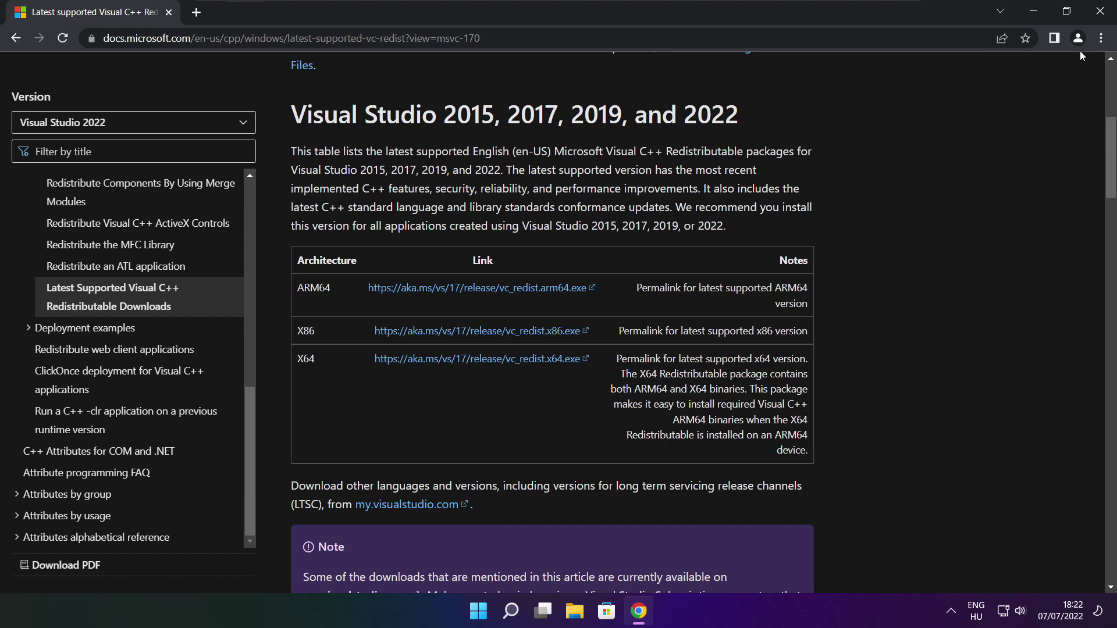
{"action": "left_click", "coordinate": [1099, 12]}
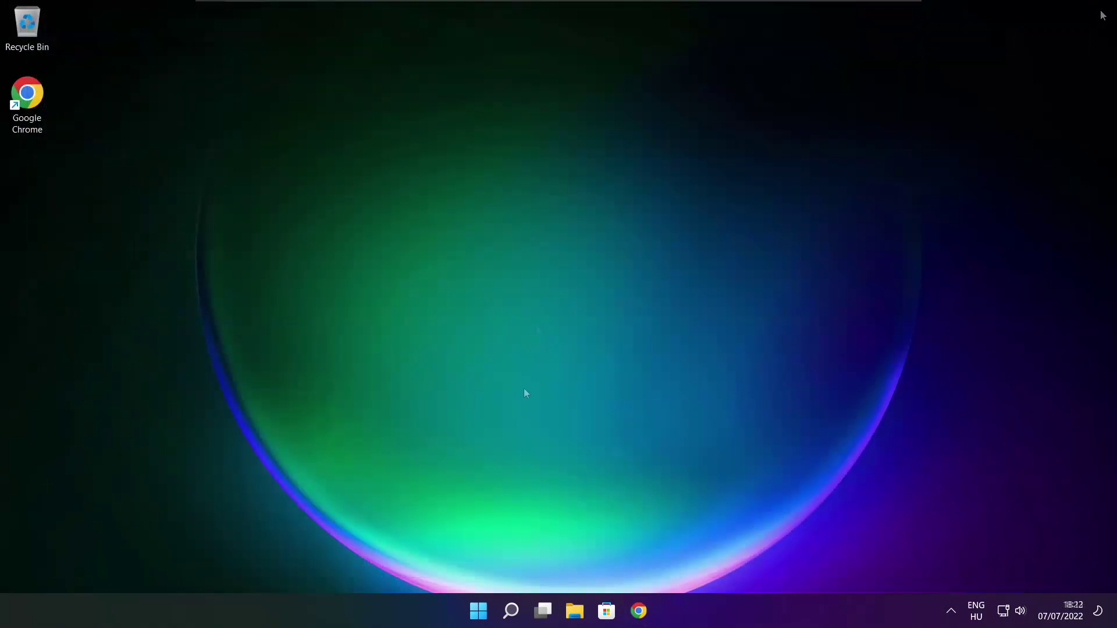
Switch to Task Manager and disable Cortana and Microsoft Edge as startup apps
{"action": "right_click", "coordinate": [480, 614]}
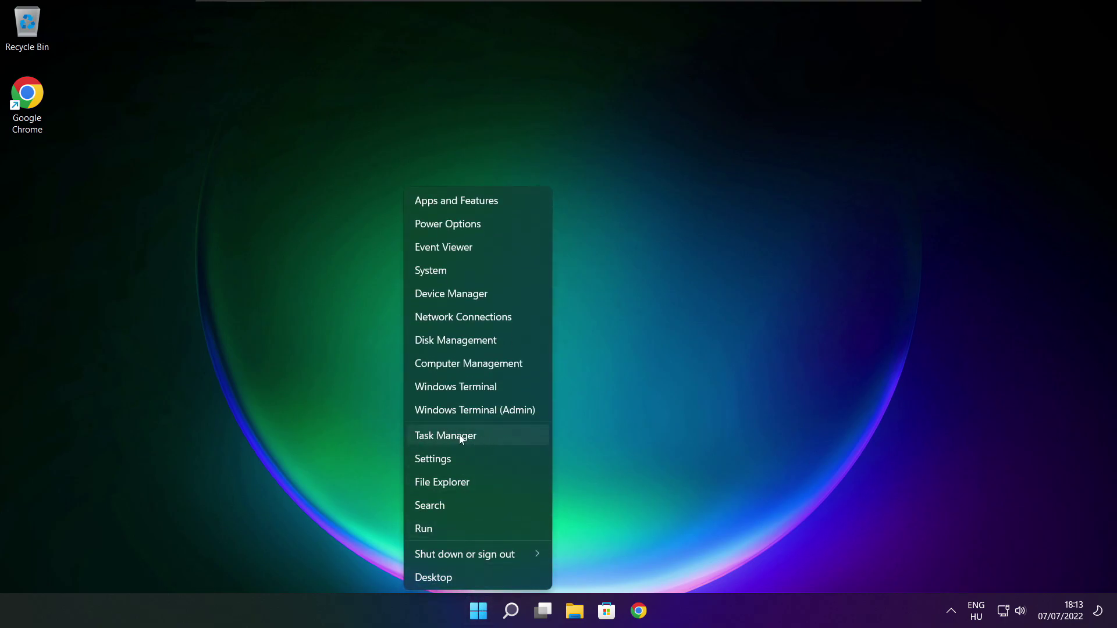
{"action": "left_click", "coordinate": [480, 437]}
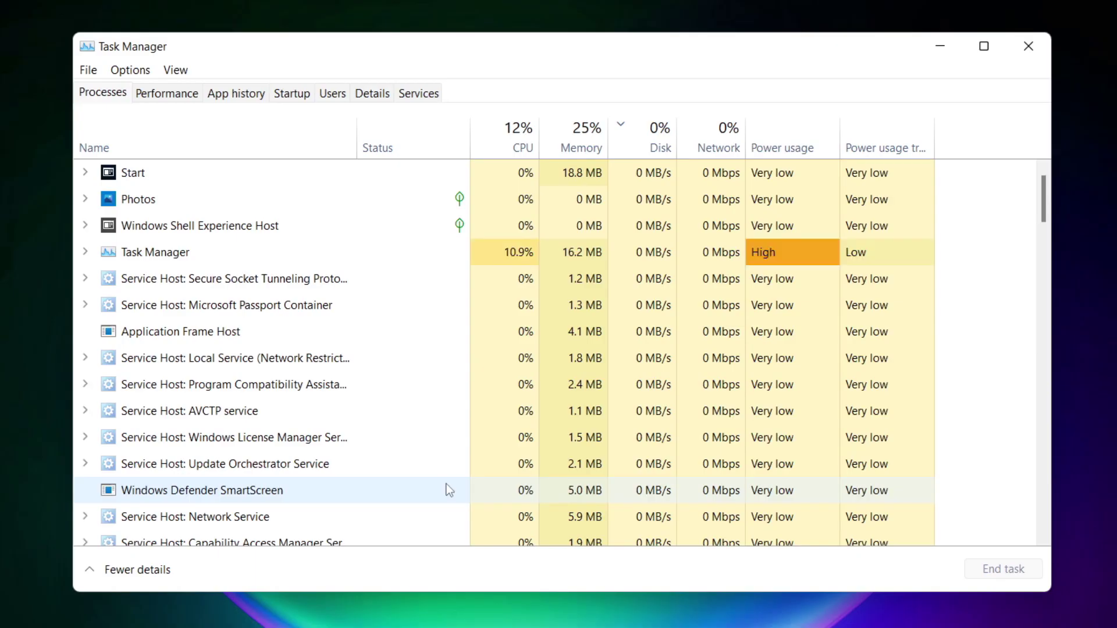
{"action": "left_click", "coordinate": [294, 95]}
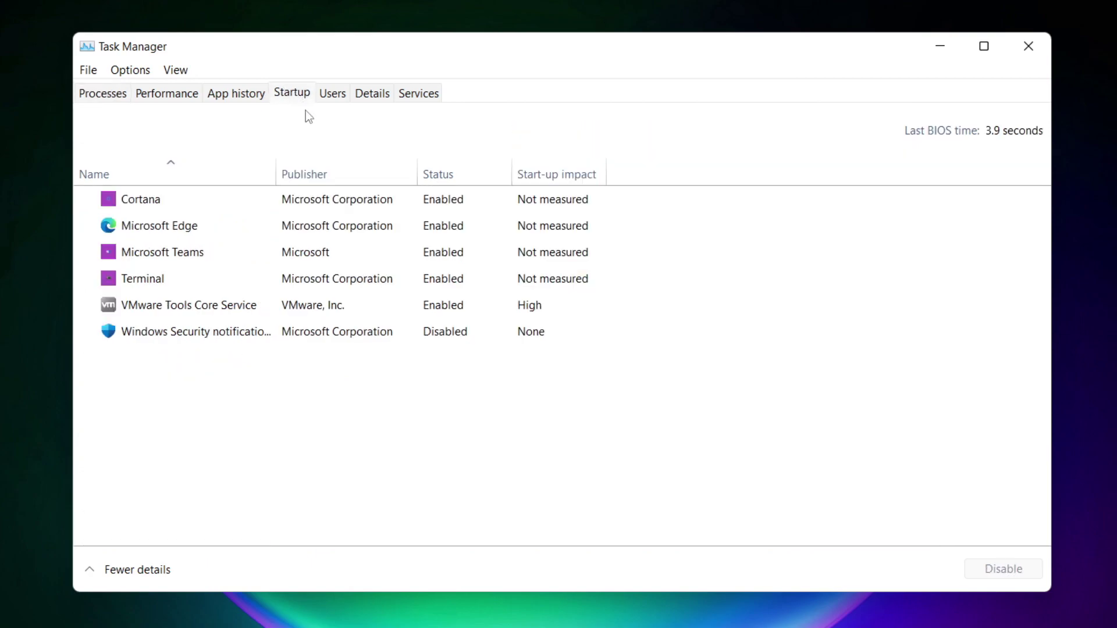
{"action": "left_click", "coordinate": [376, 203]}
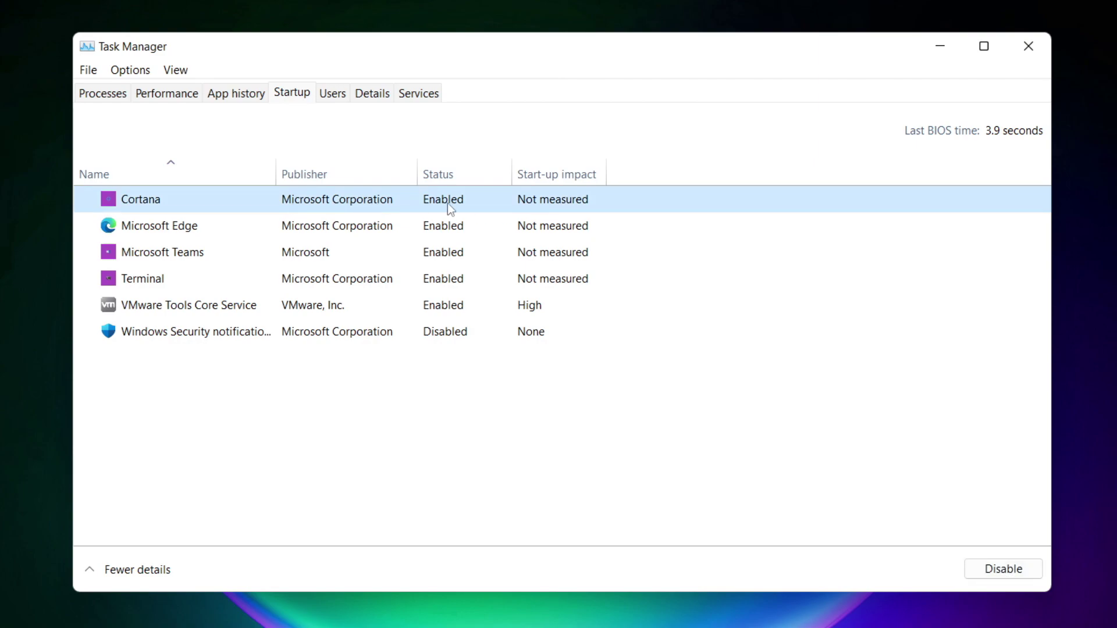
{"action": "left_click", "coordinate": [1002, 573]}
{"action": "left_click", "coordinate": [267, 233]}
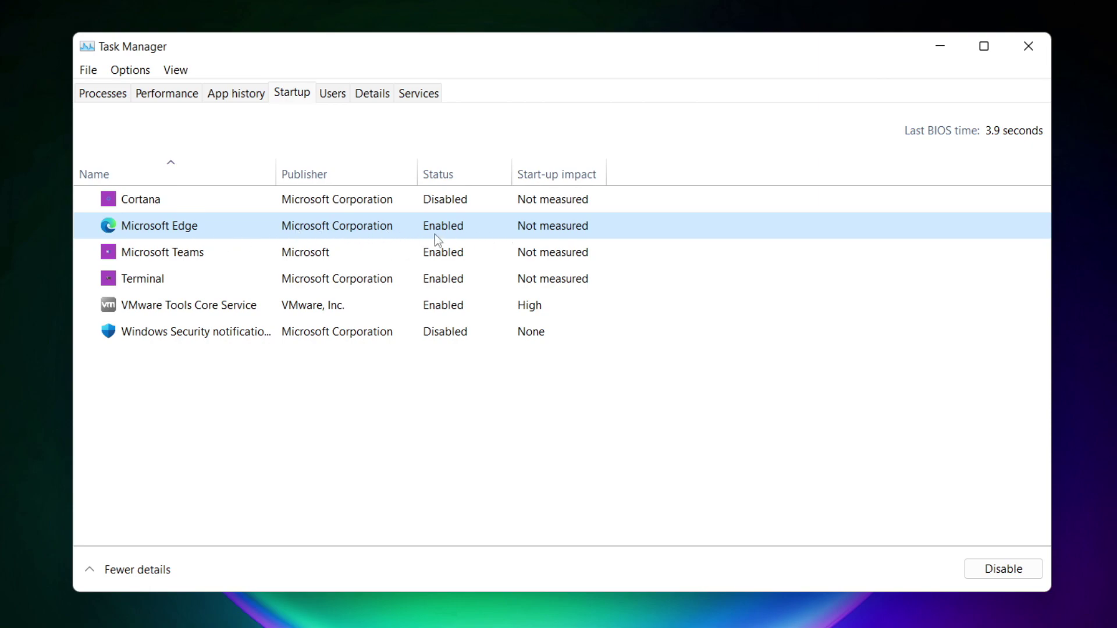
{"action": "left_click", "coordinate": [1009, 575]}
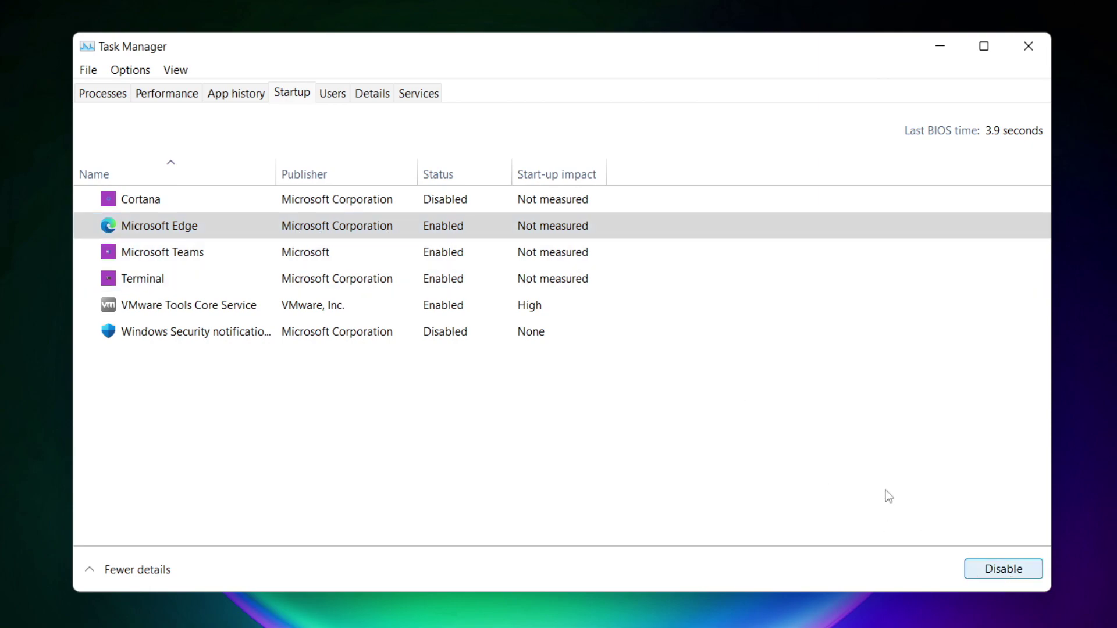
Disable the Microsoft Teams and Terminal startup apps and close Task Manager
{"action": "left_click", "coordinate": [458, 253]}
{"action": "left_click", "coordinate": [1015, 572]}
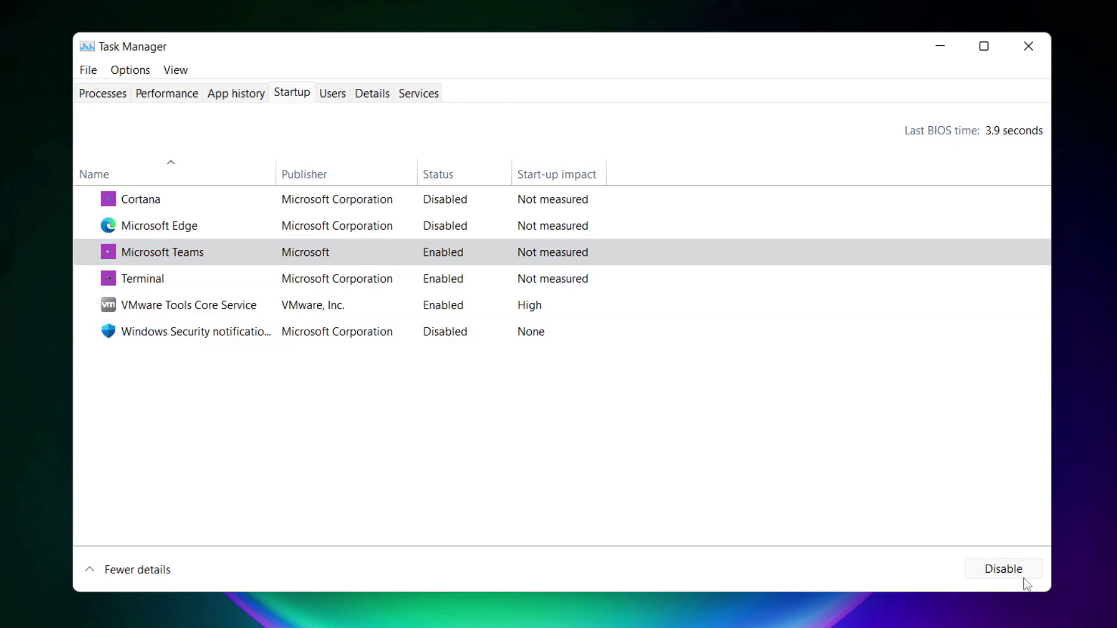
{"action": "left_click", "coordinate": [372, 284]}
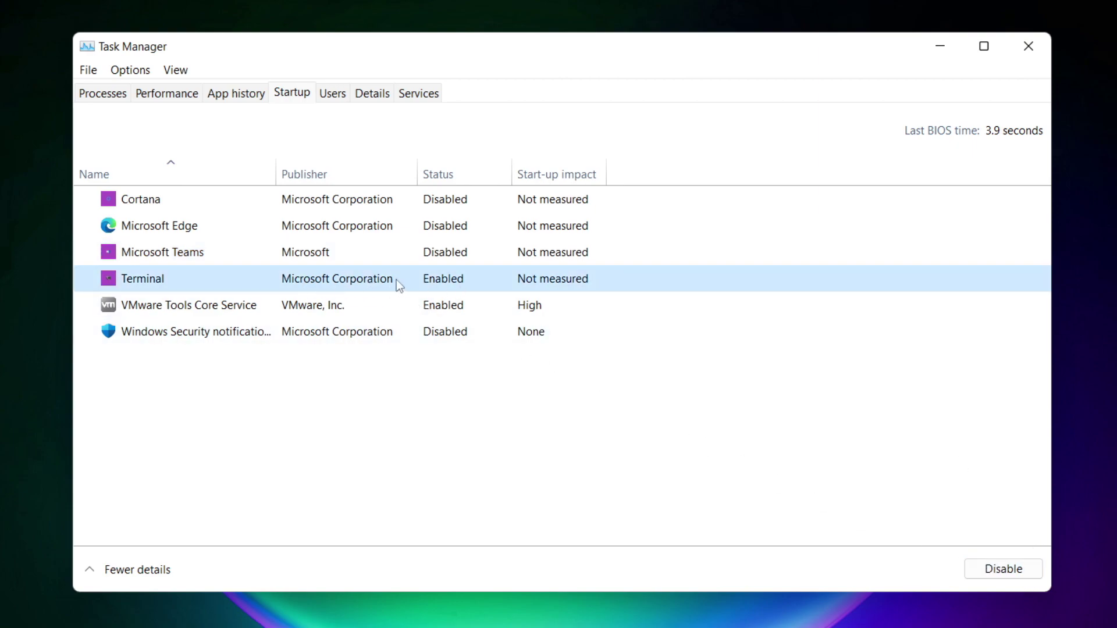
{"action": "left_click", "coordinate": [1020, 574]}
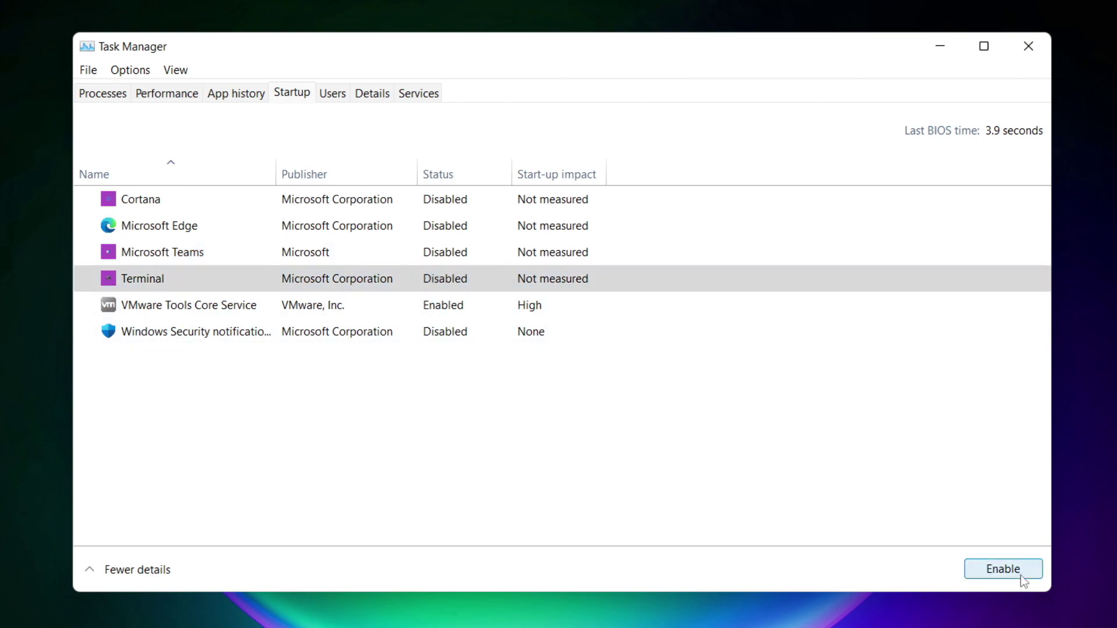
{"action": "left_click", "coordinate": [438, 281]}
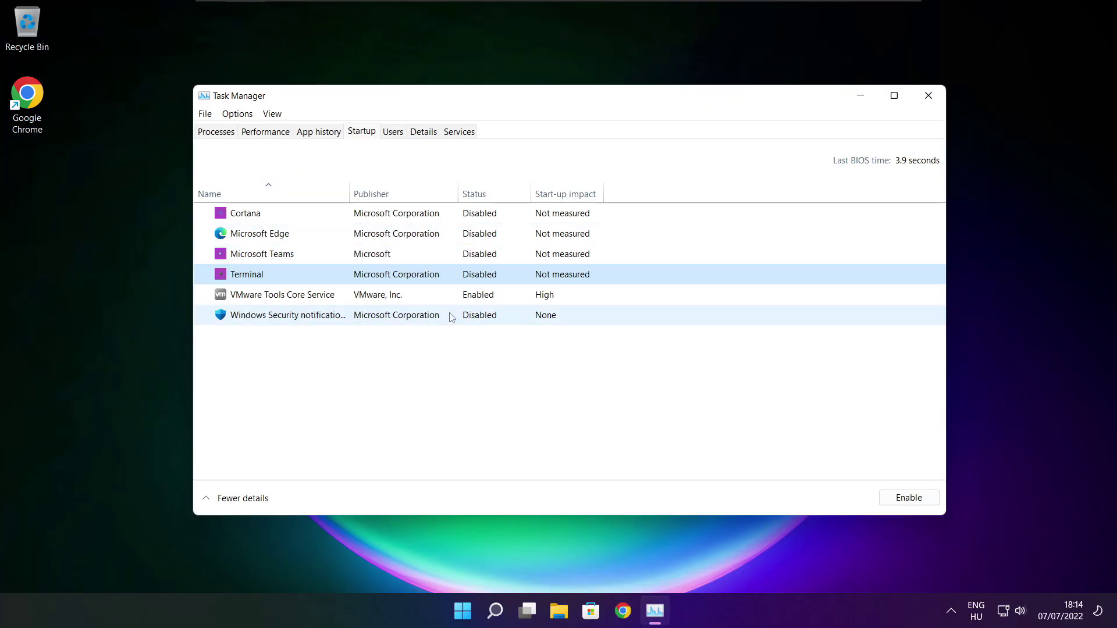
{"action": "left_click", "coordinate": [928, 95]}
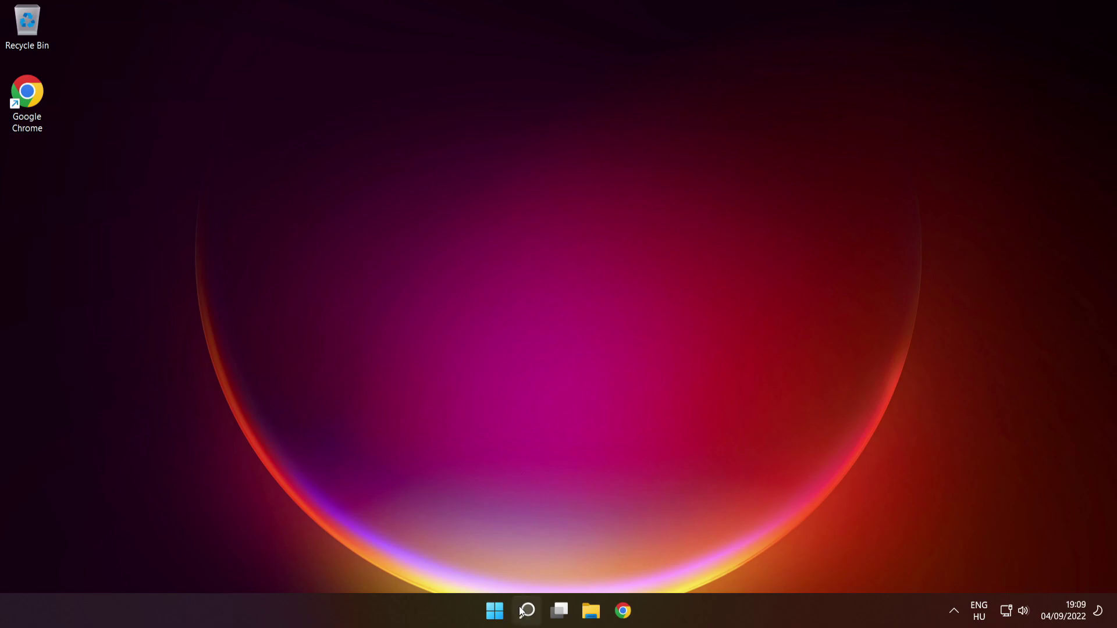
Search Windows for cmd, run Command Prompt as administrator, and move its window to the middle of the desktop
{"action": "mouse_move", "coordinate": [527, 609]}
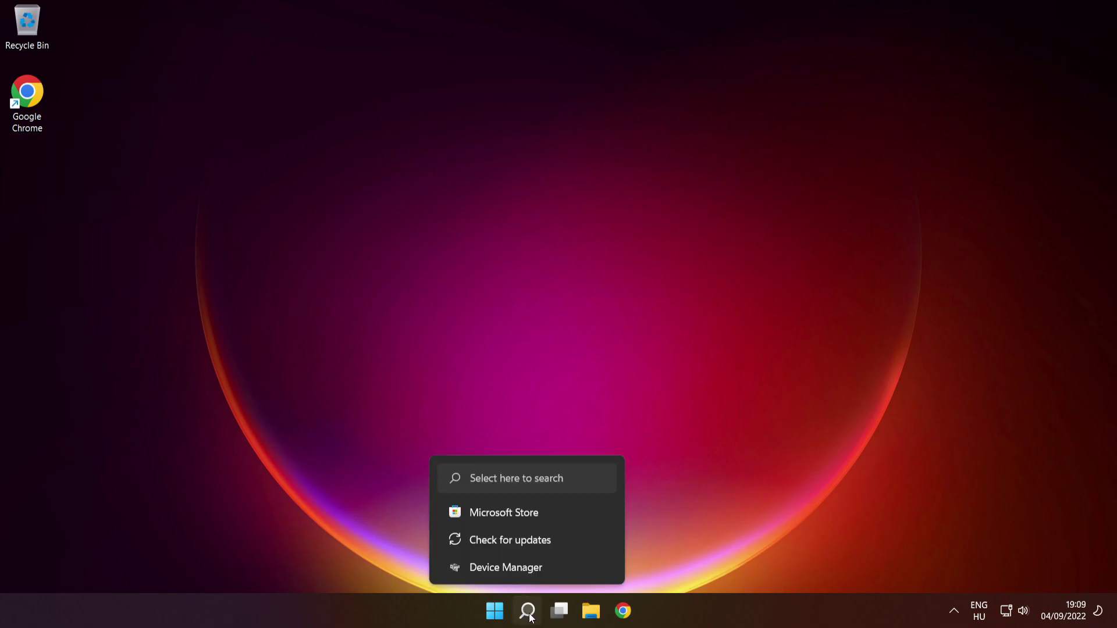
{"action": "left_click", "coordinate": [528, 610]}
{"action": "type", "text": "cmd"}
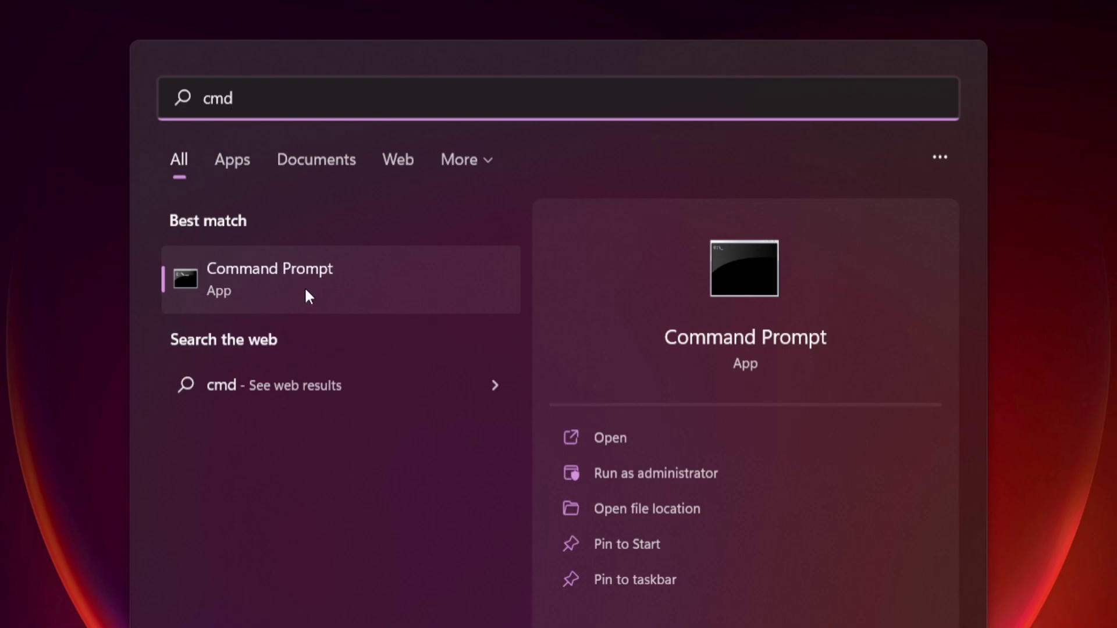
{"action": "right_click", "coordinate": [410, 275]}
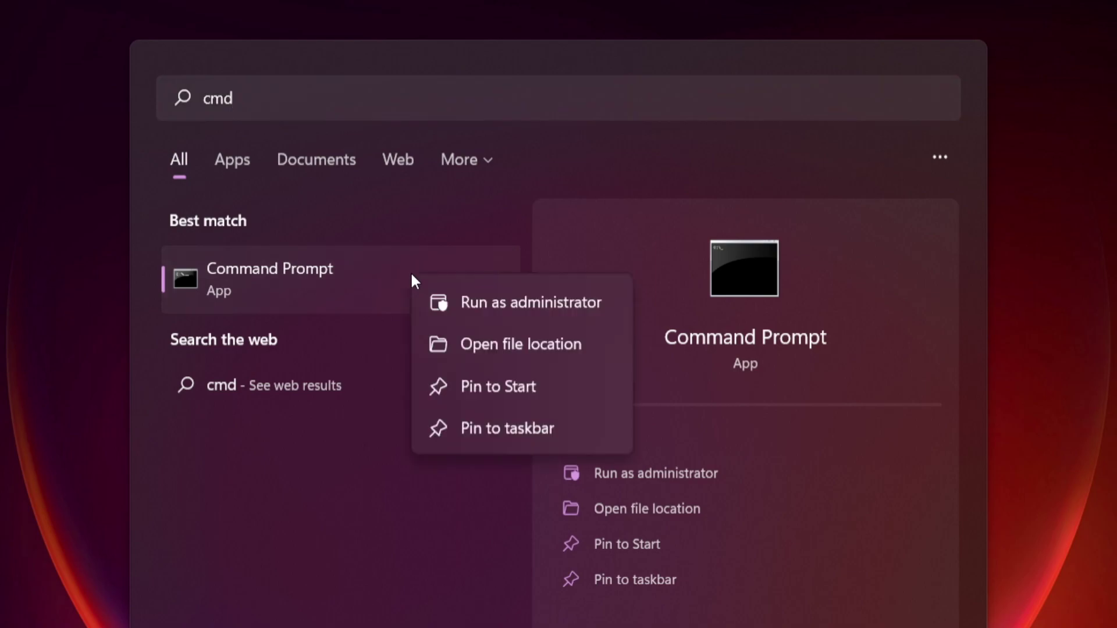
{"action": "left_click", "coordinate": [530, 303]}
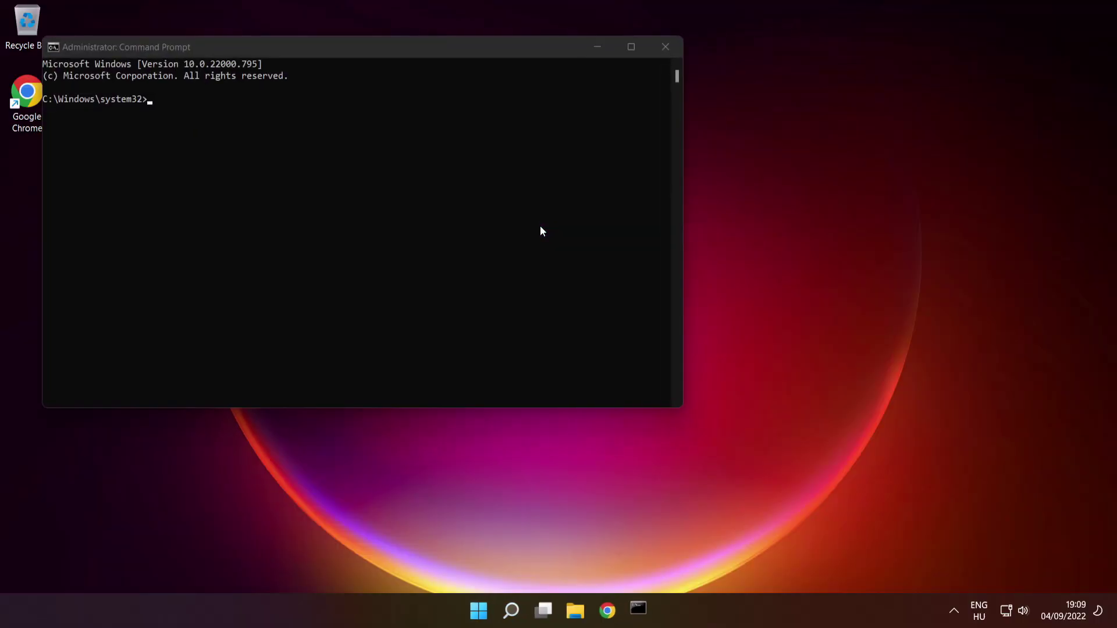
{"action": "left_click_drag", "start_coordinate": [451, 52], "coordinate": [644, 143]}
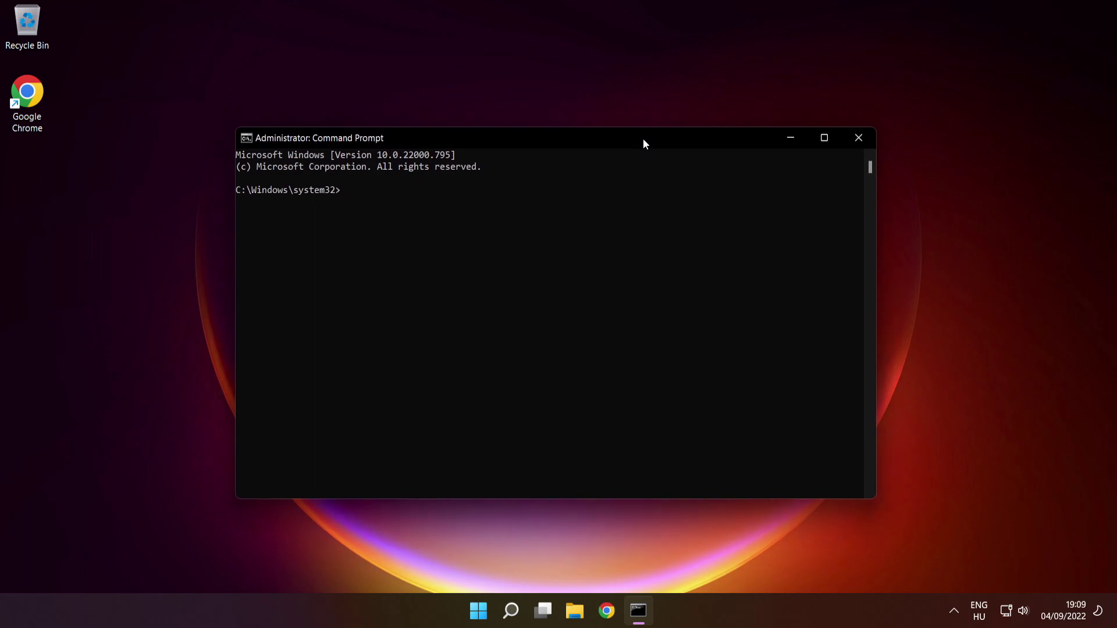
Run the system file scan with sfc /scannow and close Command Prompt once it completes
{"action": "type", "text": "sfc /scannow"}
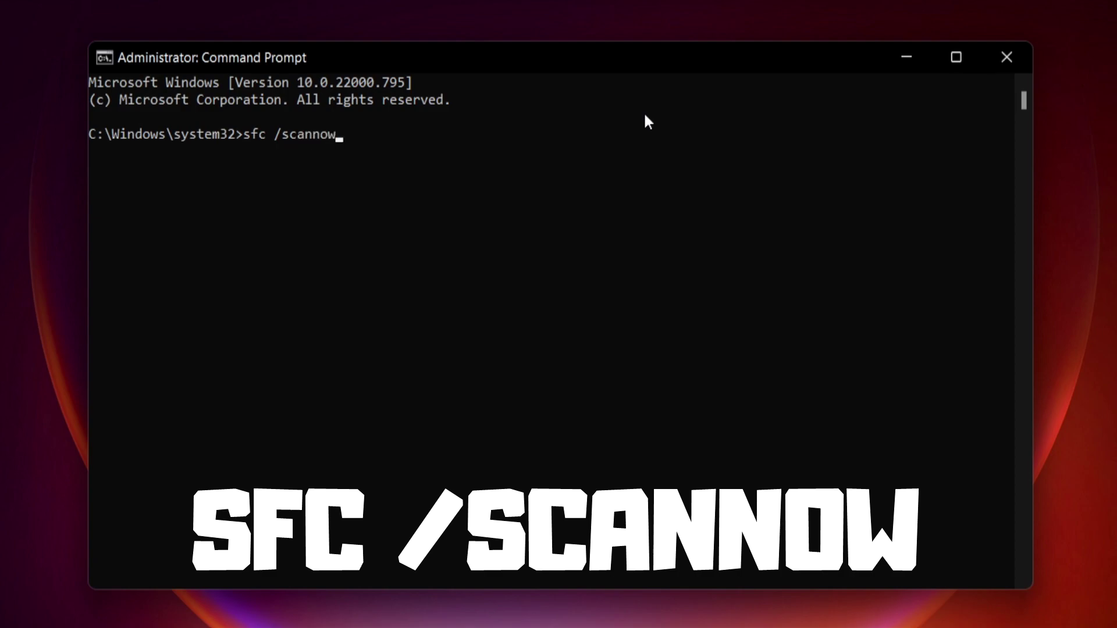
{"action": "key", "text": "Return"}
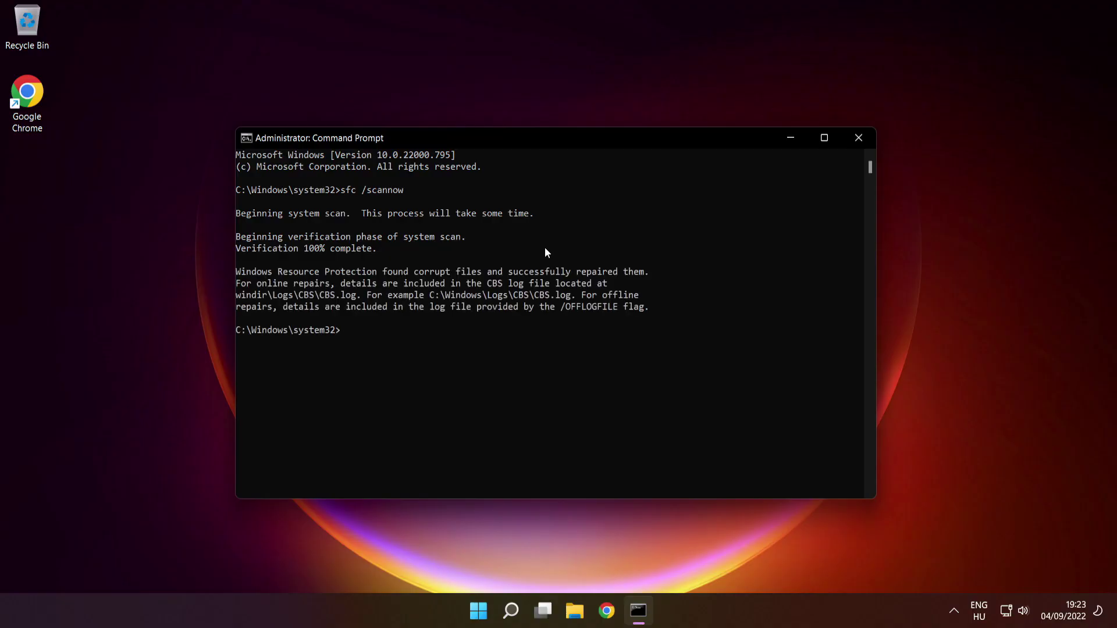
{"action": "left_click", "coordinate": [859, 138]}
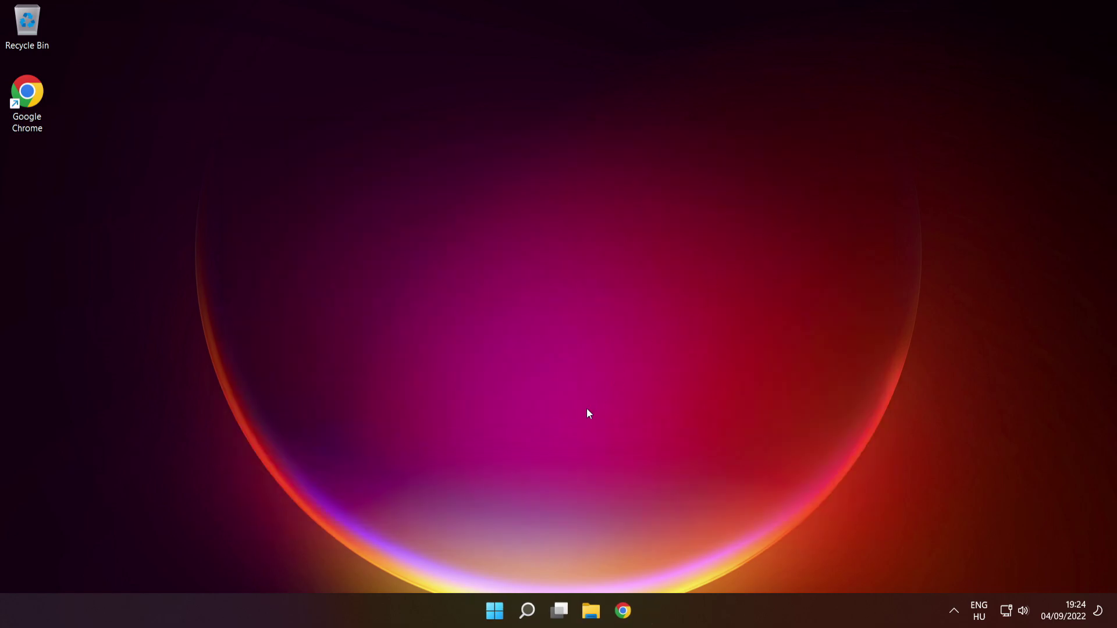
Restart the computer
{"action": "left_click", "coordinate": [493, 608]}
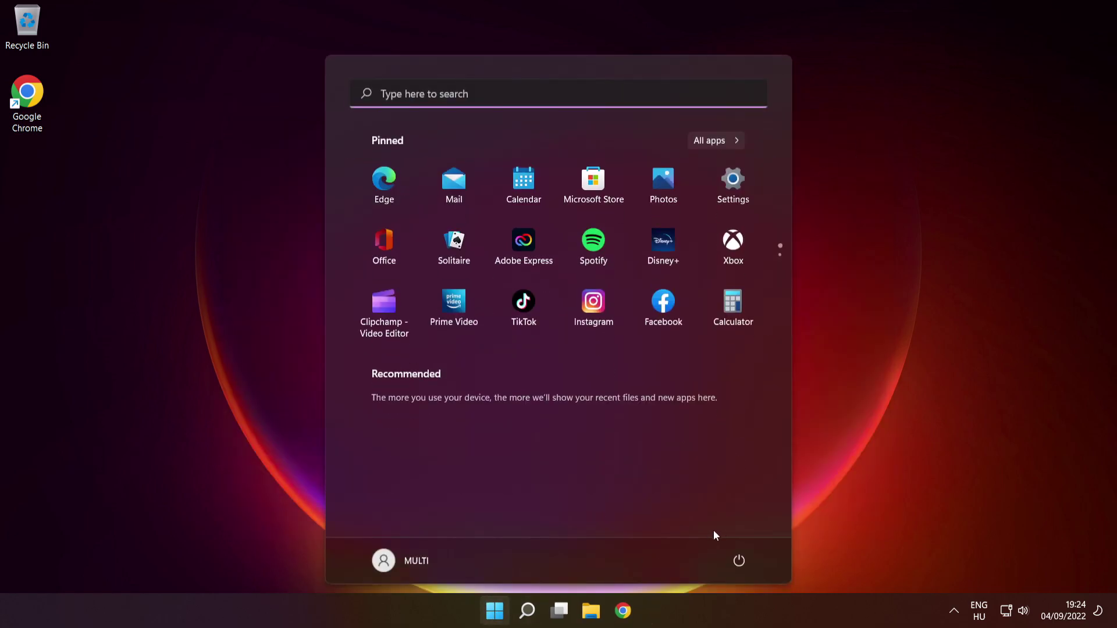
{"action": "left_click", "coordinate": [740, 560]}
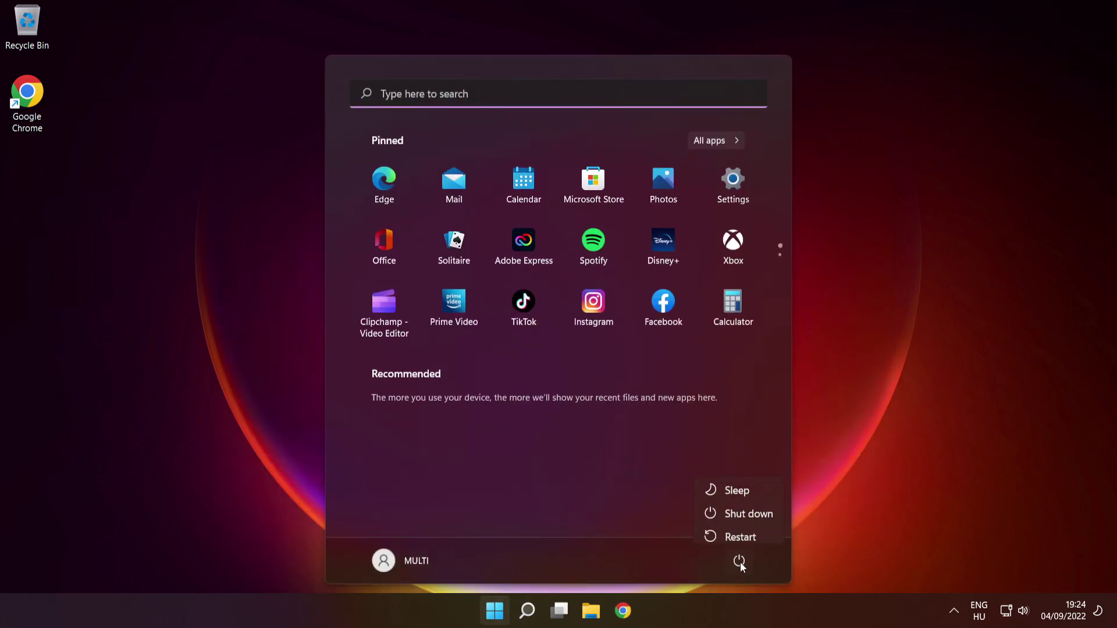
{"action": "left_click", "coordinate": [741, 529]}
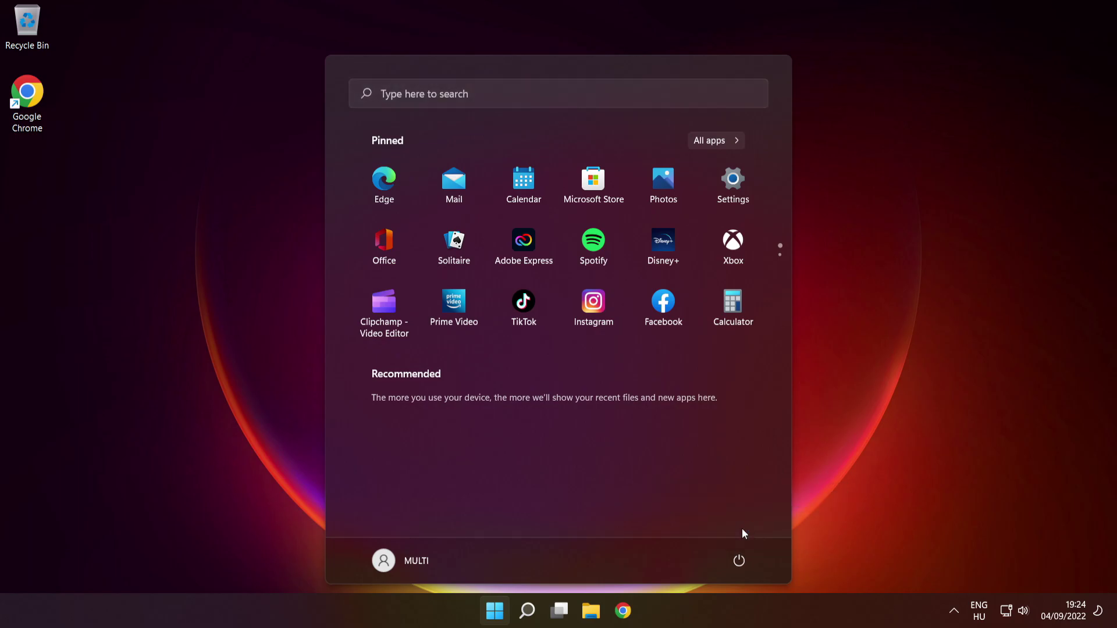